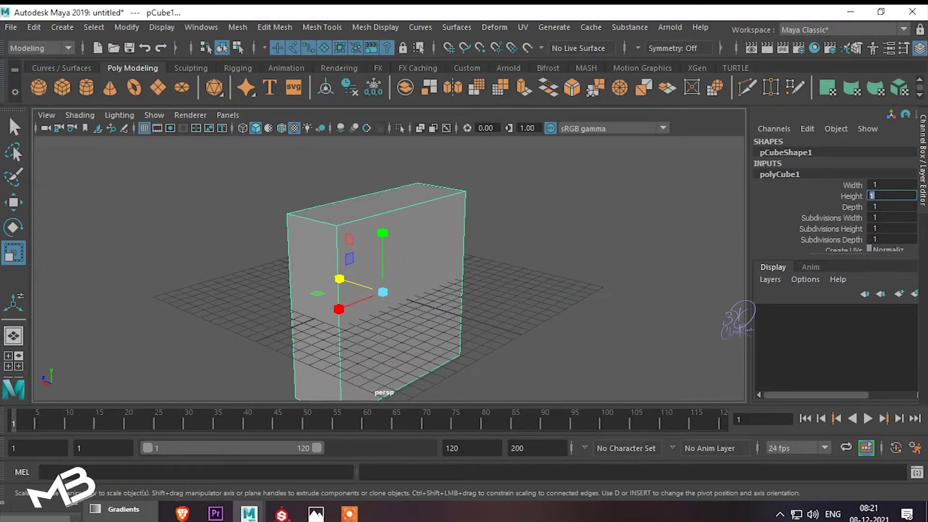
Step: Set polyCube1 height to 7.8 and change the linear working units to inch
text(7.8)
key(Return)
click(201, 27)
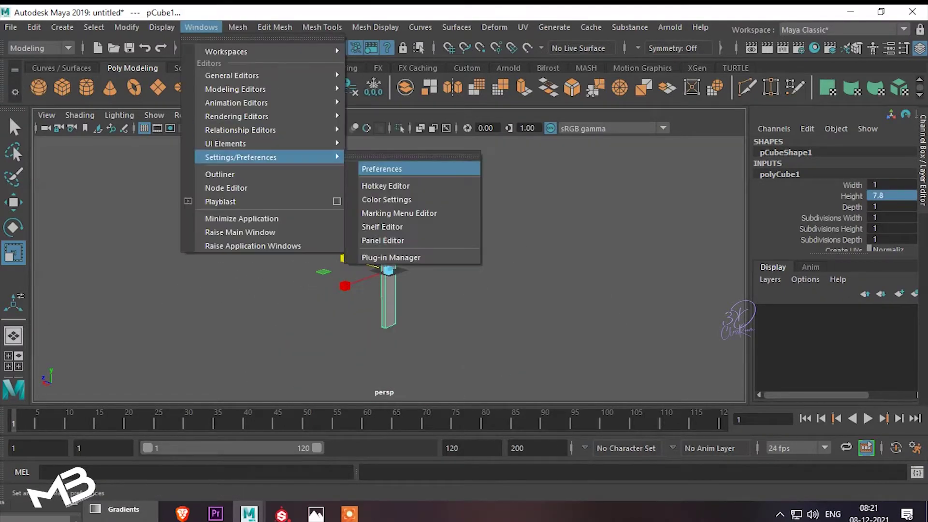
click(383, 166)
click(391, 237)
click(287, 380)
click(315, 513)
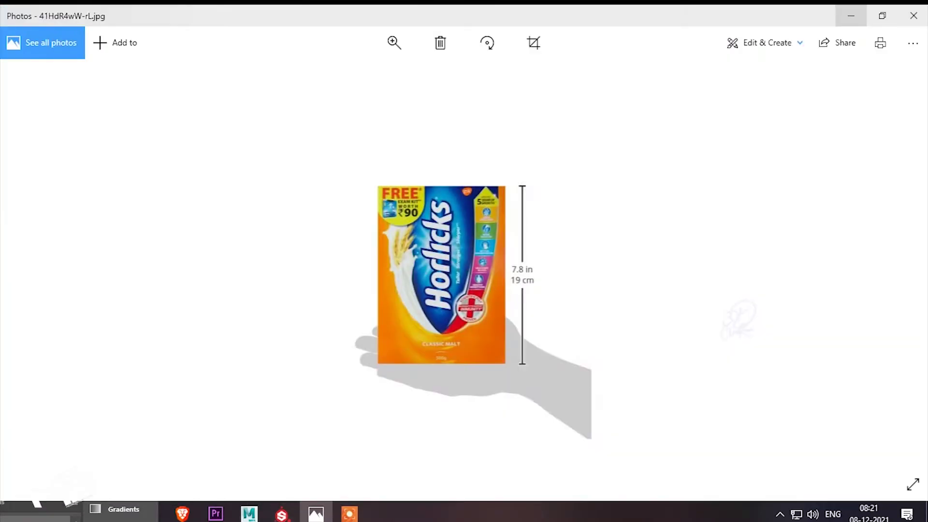
click(851, 16)
key(Return)
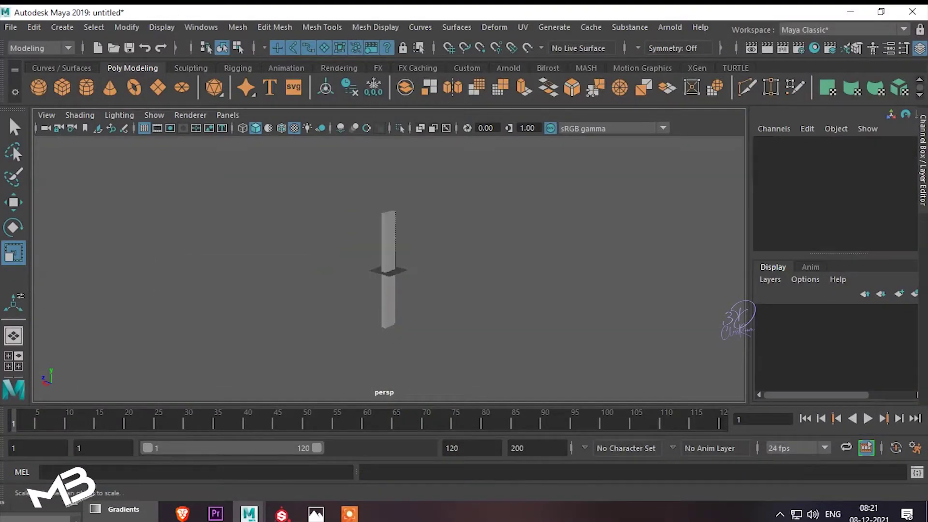
Step: Resize the reference cube on layer1, then template layer1 so it greys out
click(827, 312)
mouse_move(386, 233)
mouse_down()
mouse_move(424, 263)
mouse_move(419, 269)
mouse_up()
click(795, 312)
key(w)
click(404, 227)
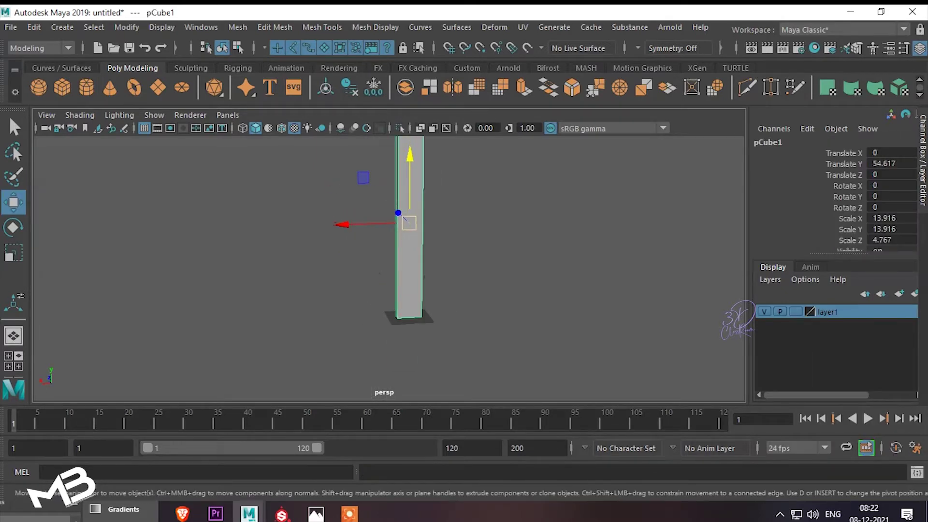
key(r)
drag(344, 235, 166, 240)
drag(394, 222, 387, 214)
alt+drag(435, 241, 483, 242)
click(794, 312)
Step: Create a second cube and scale it up uniformly
click(63, 87)
mouse_move(393, 321)
mouse_down()
mouse_move(406, 324)
mouse_move(406, 252)
mouse_move(425, 273)
mouse_up()
key(w)
key(r)
alt+drag(435, 242, 464, 241)
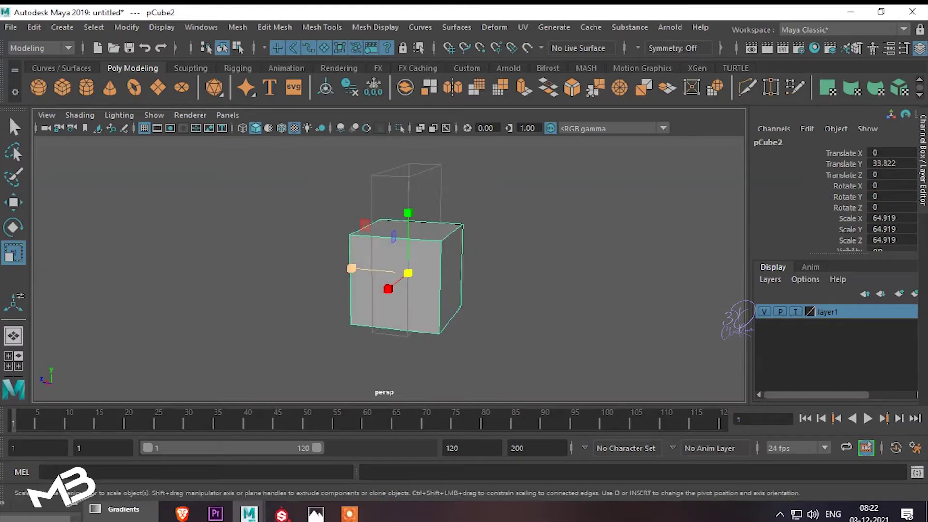
Step: Scale the new cube in front view to fit the reference's width, height and depth
key(space)
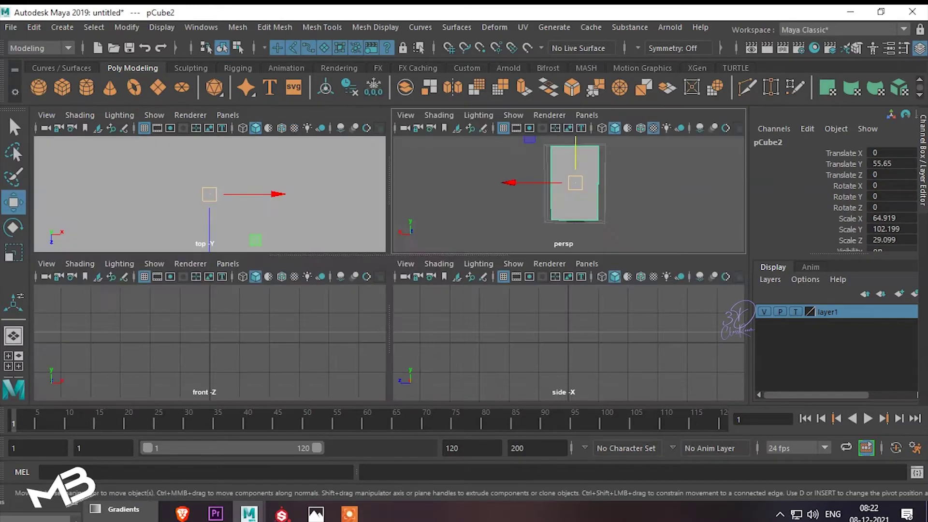
key(space)
scroll(388, 268, down, 3)
key(r)
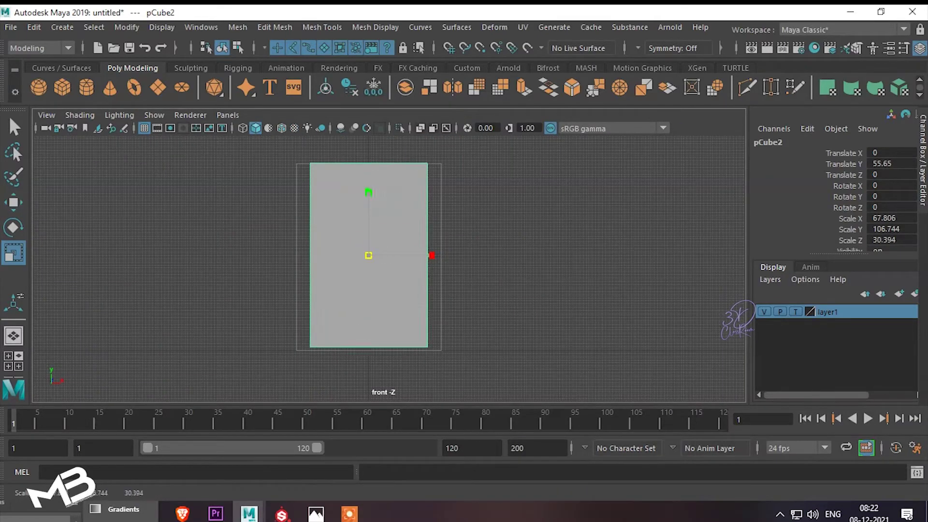
drag(429, 250, 436, 250)
key(space)
alt+drag(386, 289, 435, 280)
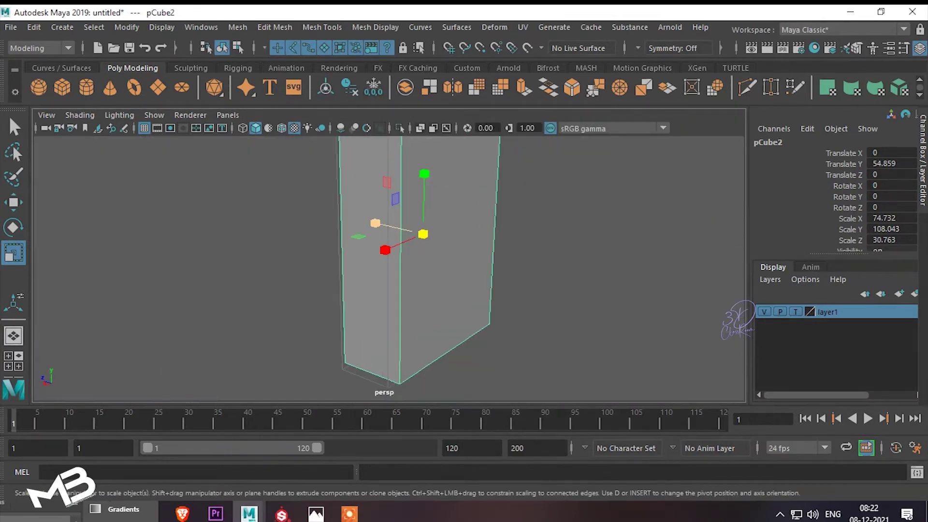
mouse_move(376, 269)
mouse_down()
mouse_move(387, 261)
mouse_move(348, 271)
mouse_move(396, 271)
mouse_move(334, 270)
mouse_up()
Step: In front view, select and move the box's bottom vertices to line up with the reference
click(843, 30)
key(space)
key(space)
scroll(338, 287, up, 3)
scroll(368, 314, down, 1)
alt+middle_drag(386, 314, 386, 218)
right_drag(284, 159, 284, 140)
drag(159, 275, 643, 305)
key(w)
key(F8)
scroll(387, 266, down, 2)
scroll(387, 266, down, 1)
click(33, 27)
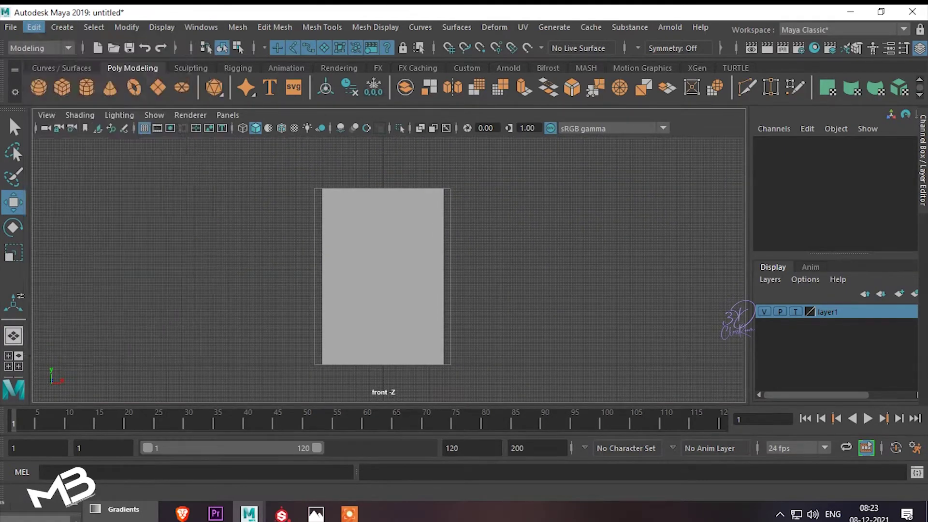
Step: Measure the box from bottom to top corner with the Distance Tool (108.495547)
click(62, 27)
click(268, 263)
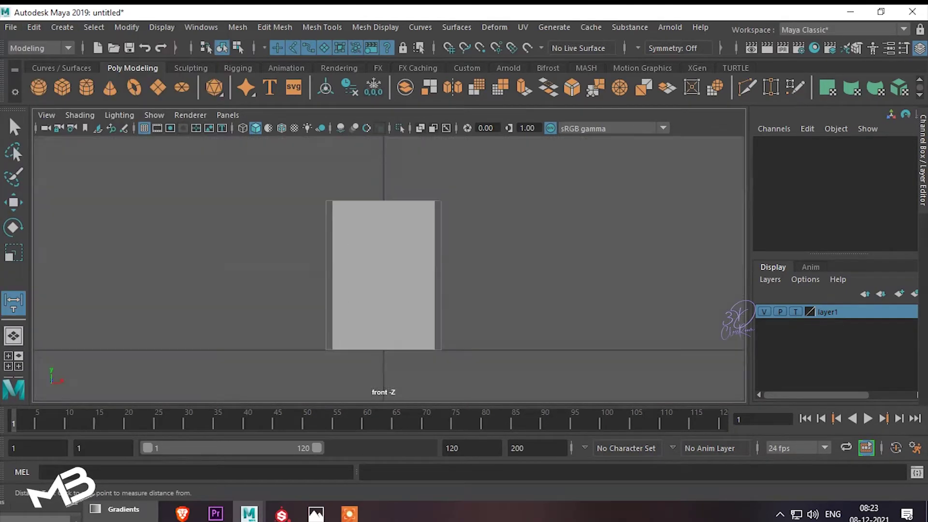
scroll(351, 377, up, 5)
click(276, 307)
key(ctrl+z)
scroll(389, 268, up, 2)
scroll(389, 268, up, 2)
scroll(389, 268, up, 2)
key(shift+z)
scroll(396, 338, down, 2)
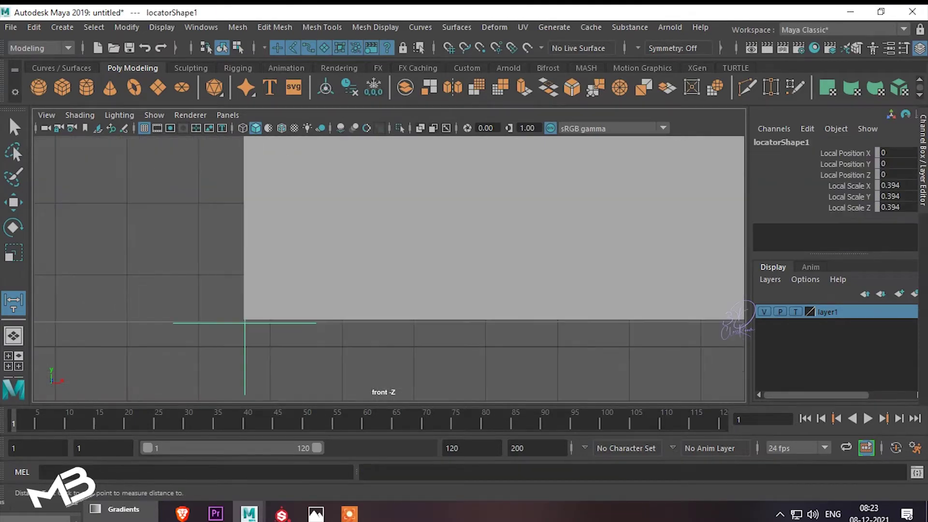
scroll(396, 338, down, 2)
scroll(396, 338, down, 2)
scroll(396, 338, down, 2)
scroll(367, 285, up, 3)
scroll(290, 242, up, 2)
click(269, 236)
scroll(269, 237, down, 2)
scroll(297, 145, down, 2)
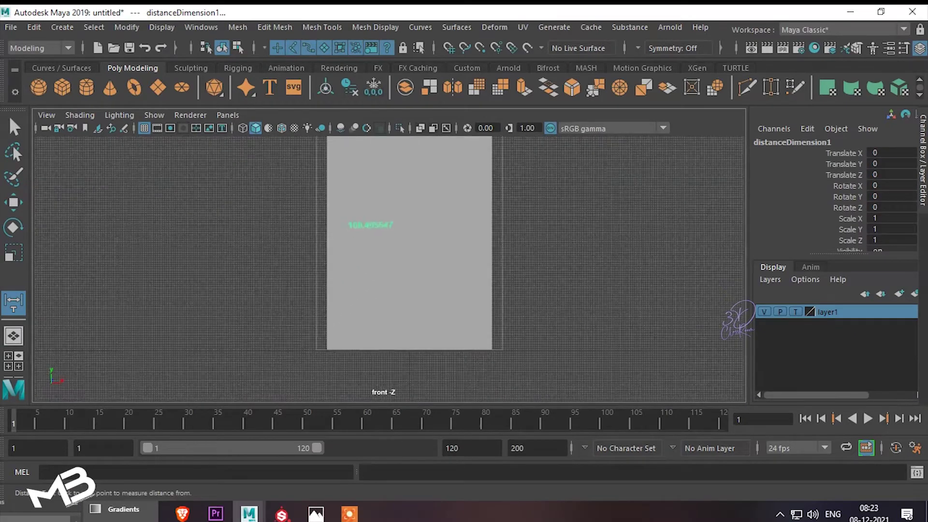
Step: Select the box in perspective view and expand its creation inputs
key(w)
scroll(495, 288, down, 1)
click(434, 242)
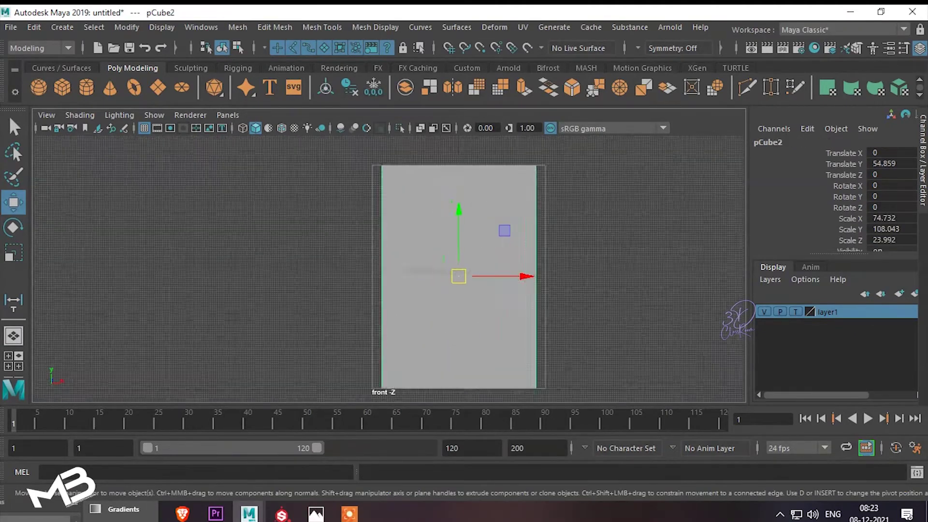
key(space)
mouse_move(386, 242)
alt+mouse_down()
mouse_move(483, 226)
mouse_move(468, 228)
alt+mouse_up()
scroll(835, 193, down, 2)
click(779, 236)
scroll(835, 194, down, 1)
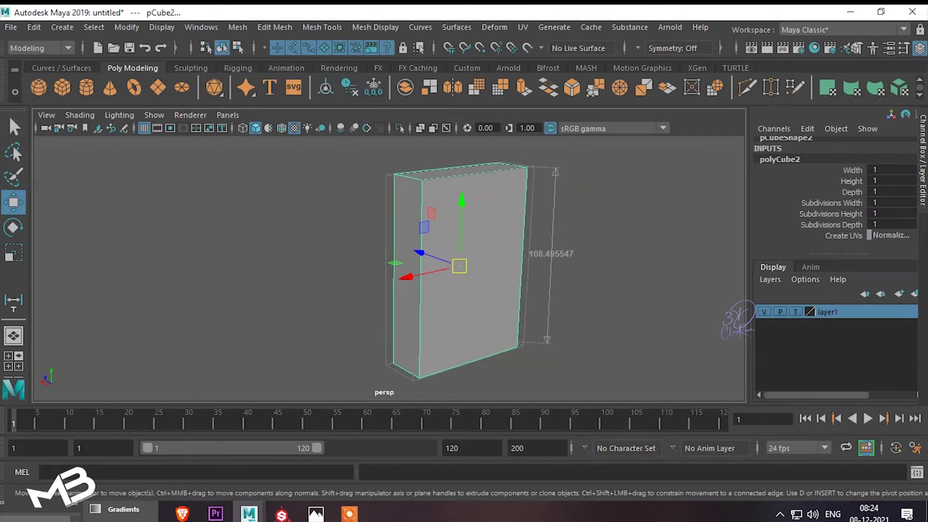
Step: Switch to the UV Editing workspace and apply Automatic UV mapping to all box faces
click(628, 290)
click(459, 266)
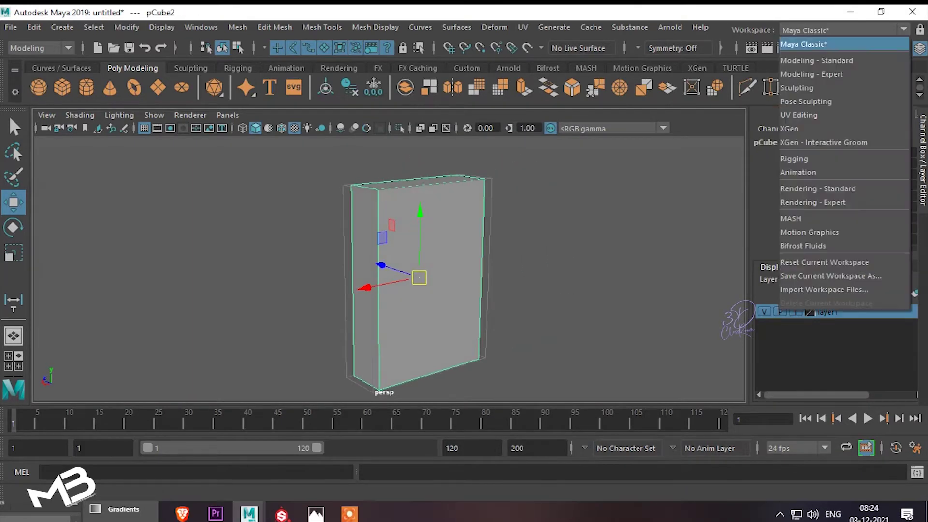
click(843, 30)
click(812, 150)
right_drag(285, 203, 289, 174)
drag(193, 193, 367, 386)
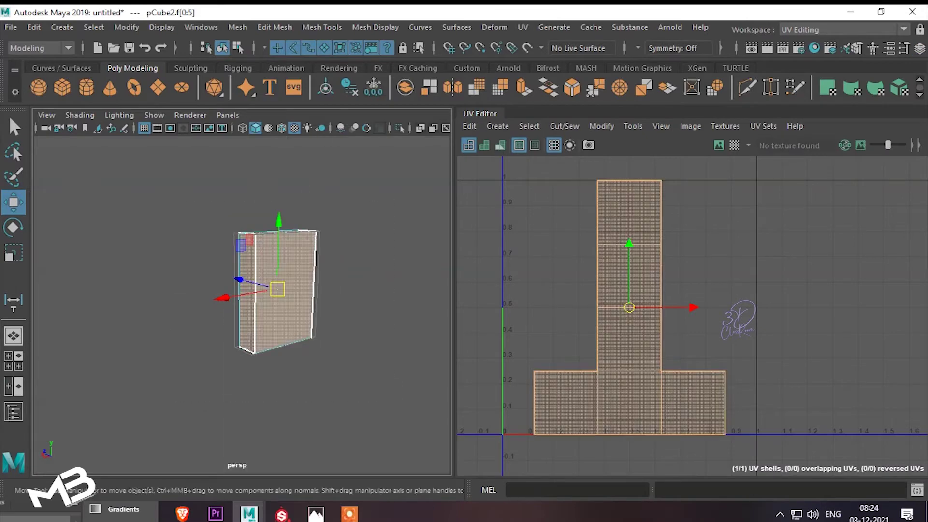
click(498, 126)
click(524, 178)
Step: Pick face f[2]'s UV shell, show the checker, and enlarge it about twofold
click(587, 201)
click(719, 201)
click(611, 406)
click(800, 302)
click(714, 406)
scroll(715, 406, down, 3)
click(734, 145)
scroll(715, 405, down, 2)
key(r)
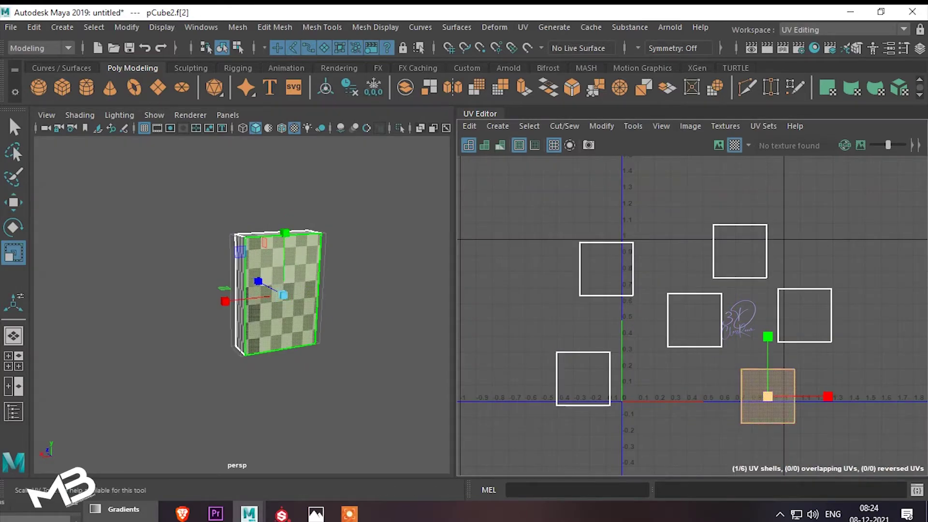
drag(767, 396, 822, 396)
drag(768, 336, 767, 307)
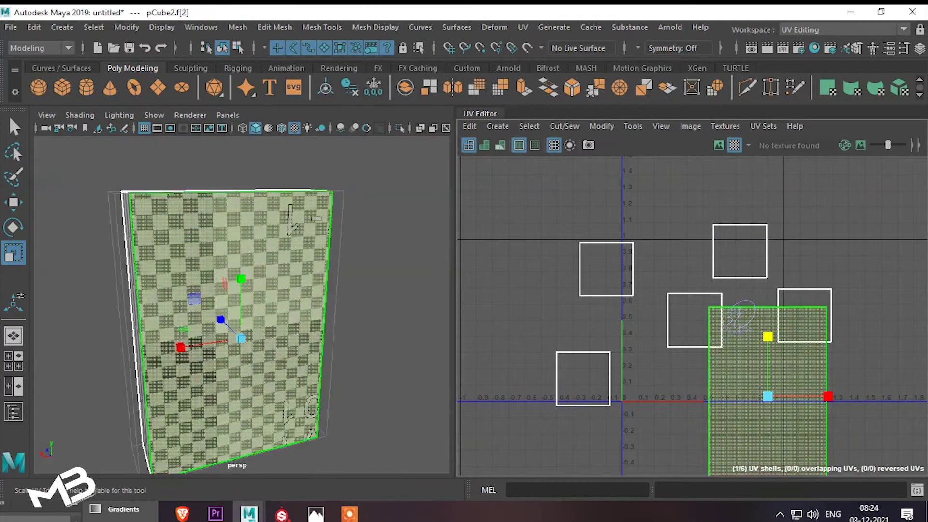
Step: Rotate the shell and cycle its UVs so the checker reads upright
key(e)
key(w)
drag(767, 396, 716, 345)
key(e)
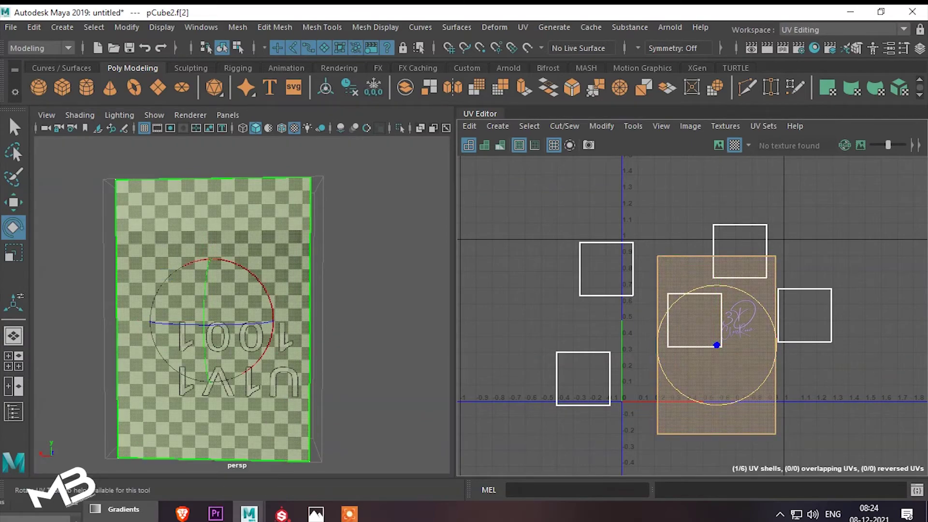
drag(754, 298, 679, 392)
click(601, 126)
click(648, 115)
click(601, 126)
click(648, 219)
Step: Move the shell into tile 1002, then select the box's front face
key(w)
drag(753, 345, 915, 345)
alt+middle_drag(724, 290, 552, 267)
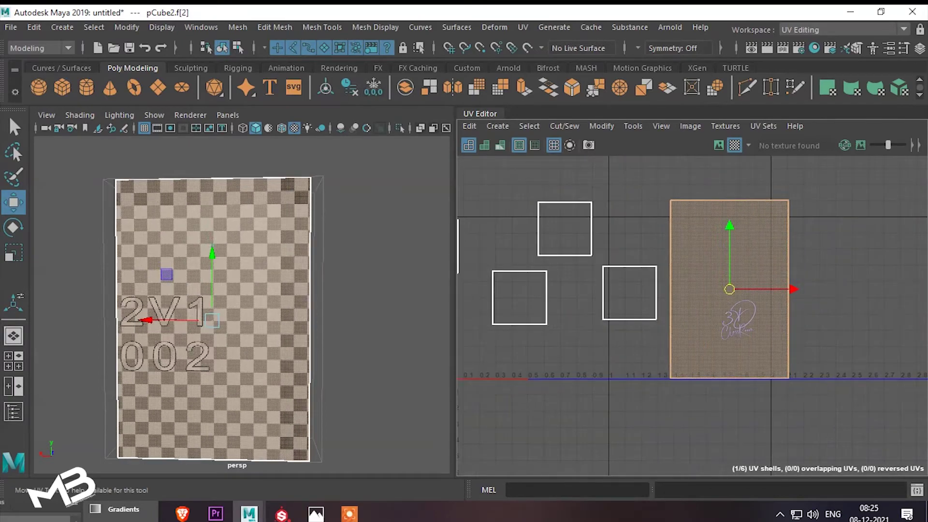
alt+middle_drag(677, 290, 697, 287)
click(117, 314)
alt+drag(241, 314, 290, 309)
right_drag(290, 193, 319, 176)
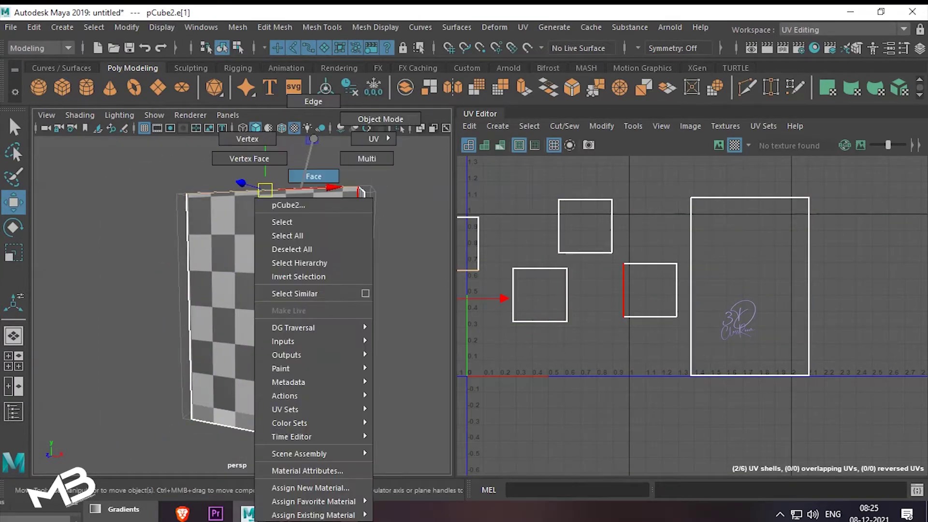
click(271, 314)
Step: Scale the front face's UV shell into a tall, large rectangle and frame it
key(r)
drag(536, 280, 580, 281)
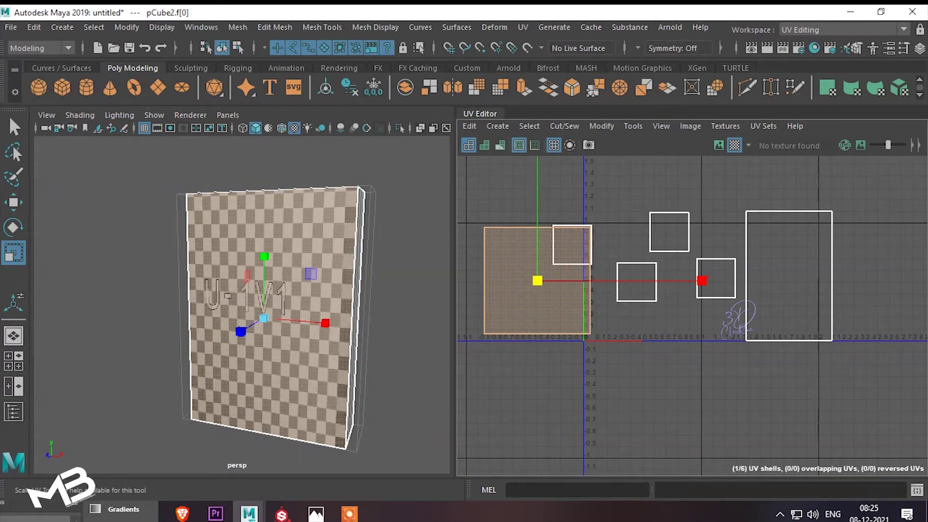
drag(537, 221, 536, 193)
drag(537, 281, 594, 280)
key(ctrl+z)
key(e)
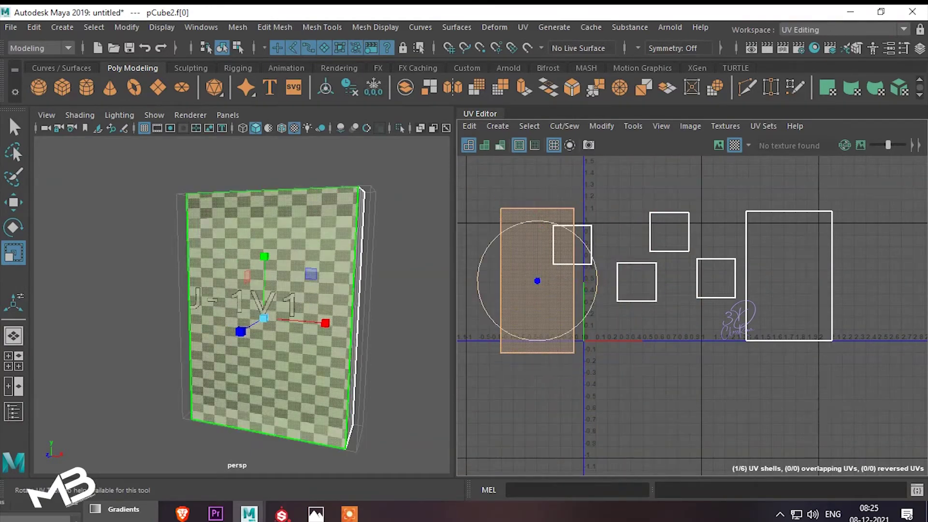
key(shift+z)
key(f)
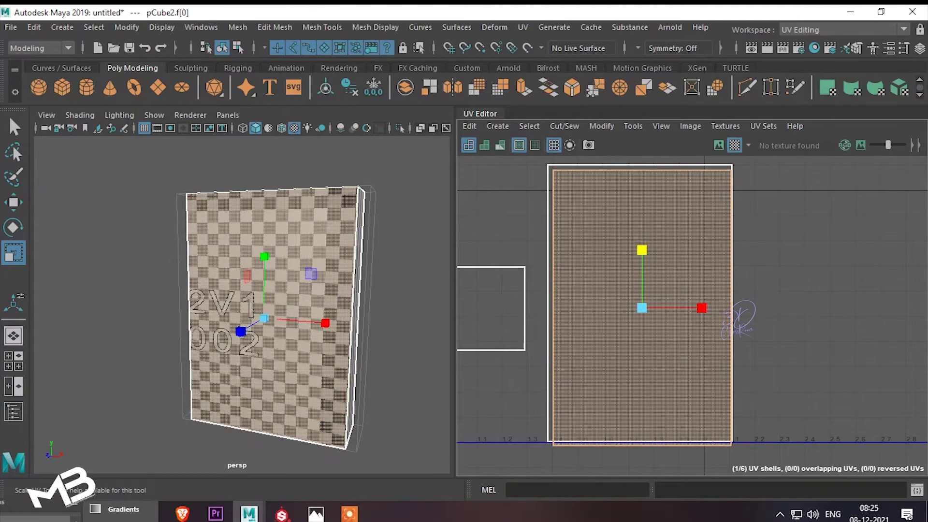
key(w)
key(r)
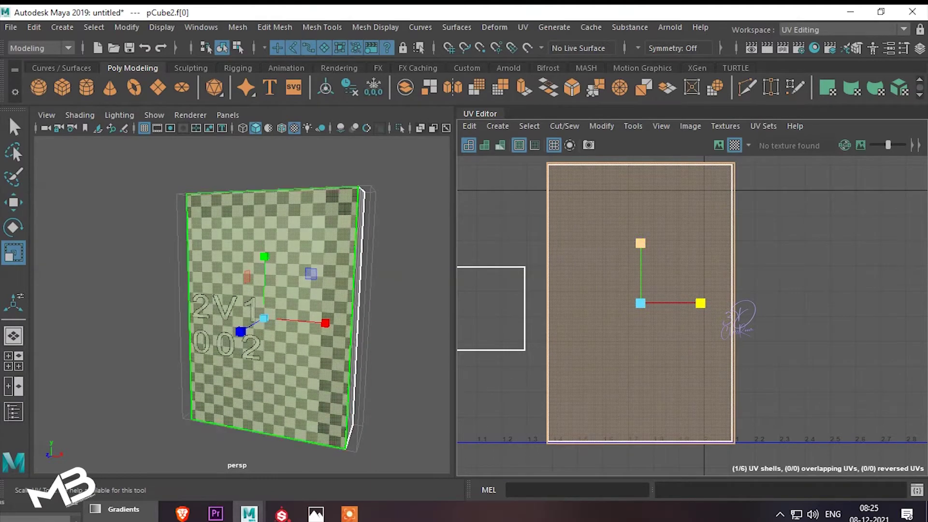
key(w)
Step: Stretch the small side face's UV shell vertically and narrow it horizontally
scroll(690, 314, down, 3)
scroll(690, 314, down, 2)
click(607, 310)
alt+drag(241, 314, 299, 314)
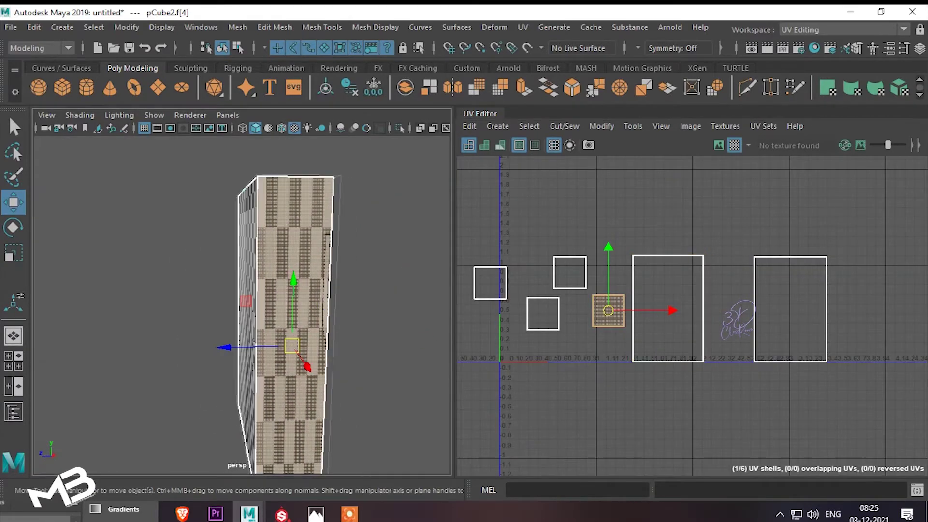
key(r)
drag(608, 251, 608, 193)
scroll(329, 314, up, 2)
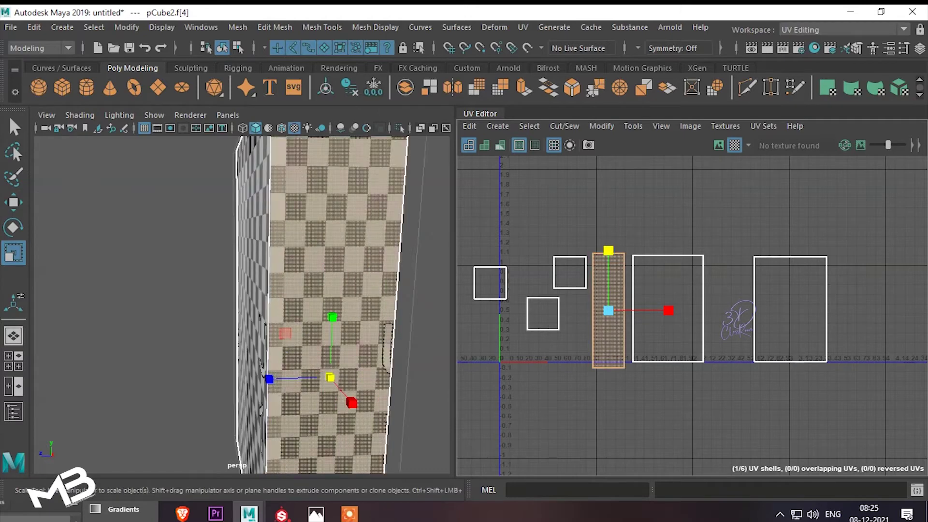
drag(672, 310, 657, 310)
Step: Move one face's shell down-left, then widen the bottom shell and place it beneath the center panel
key(Left)
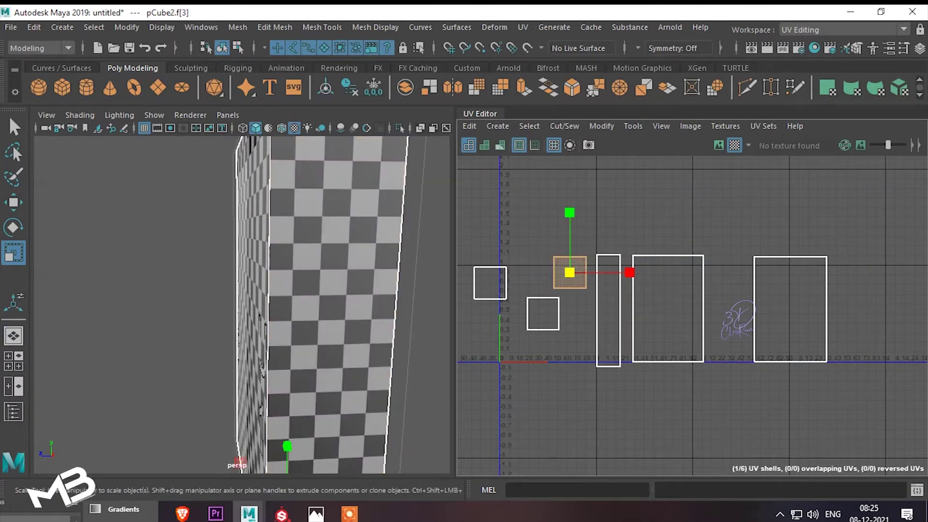
key(Left)
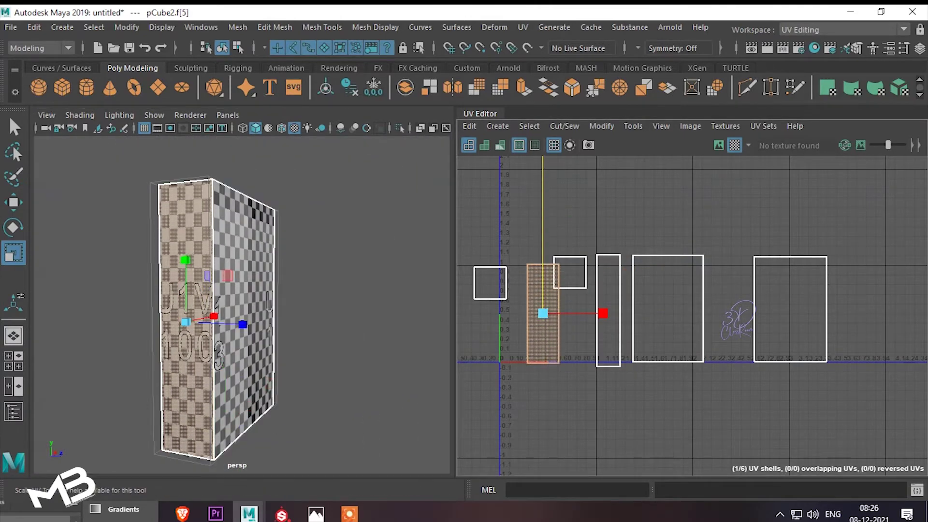
drag(542, 313, 532, 376)
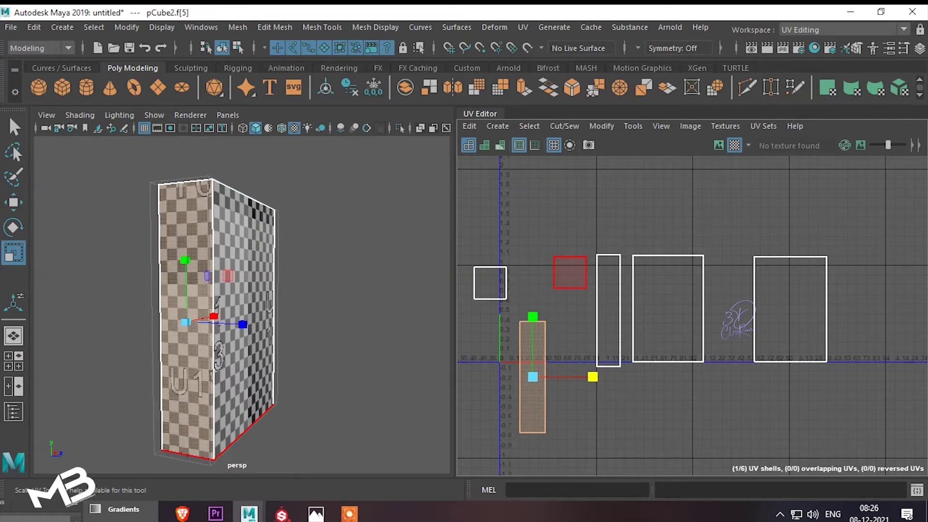
key(Left)
drag(568, 269, 651, 391)
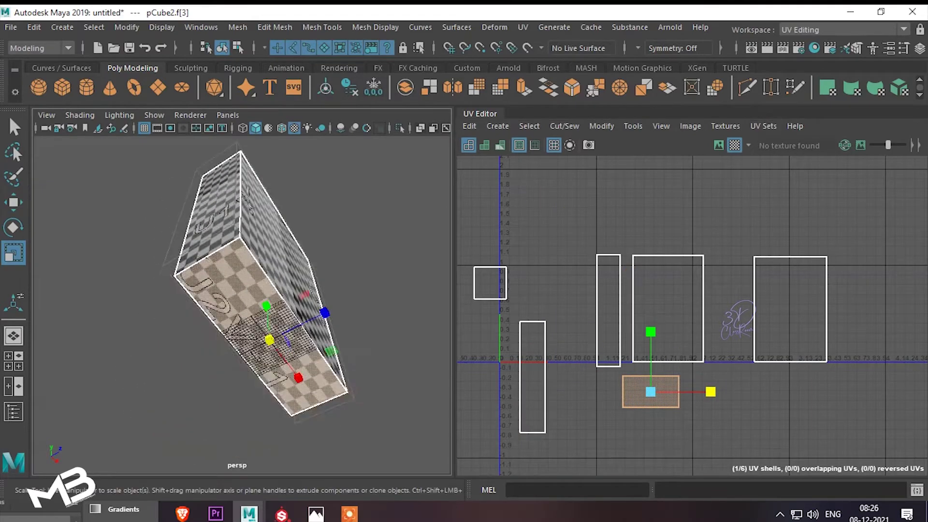
key(r)
drag(710, 391, 748, 392)
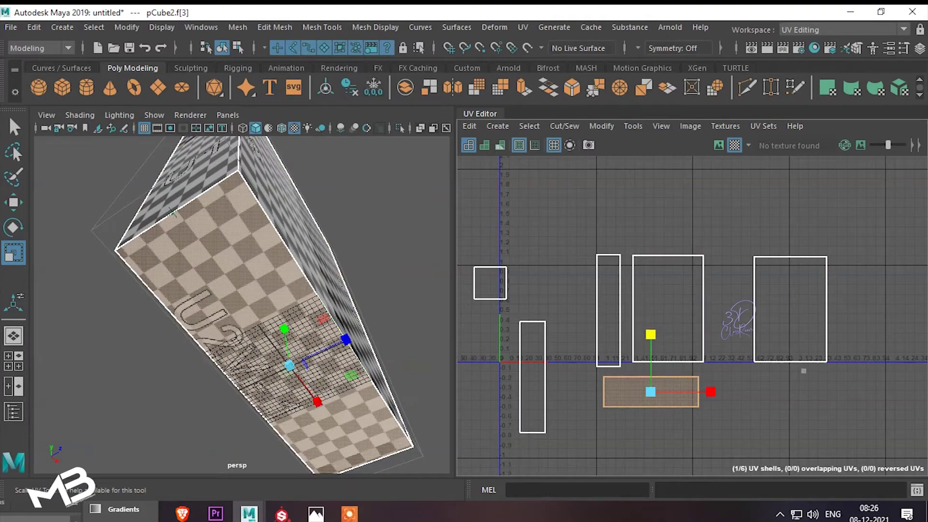
key(w)
drag(650, 391, 670, 377)
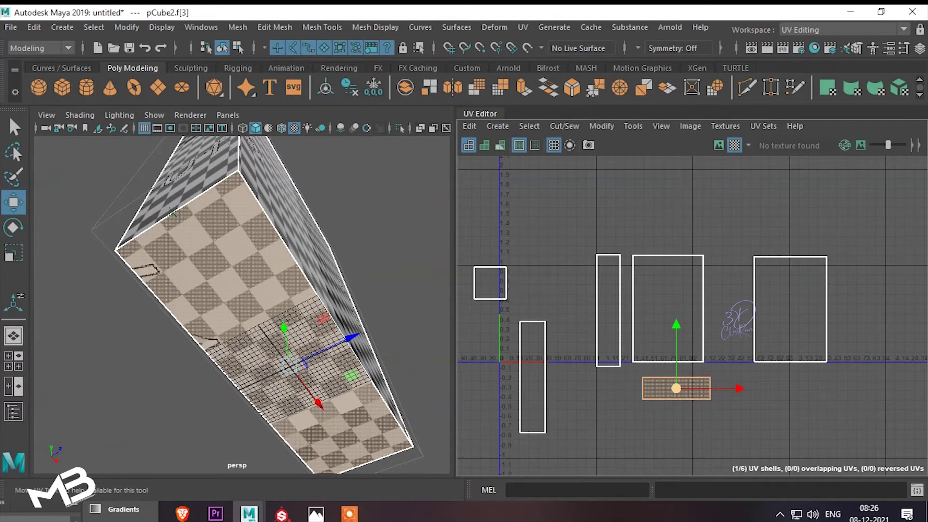
Step: Scale the top face's shell to the center panel's width and fit it above the panel
key(Left)
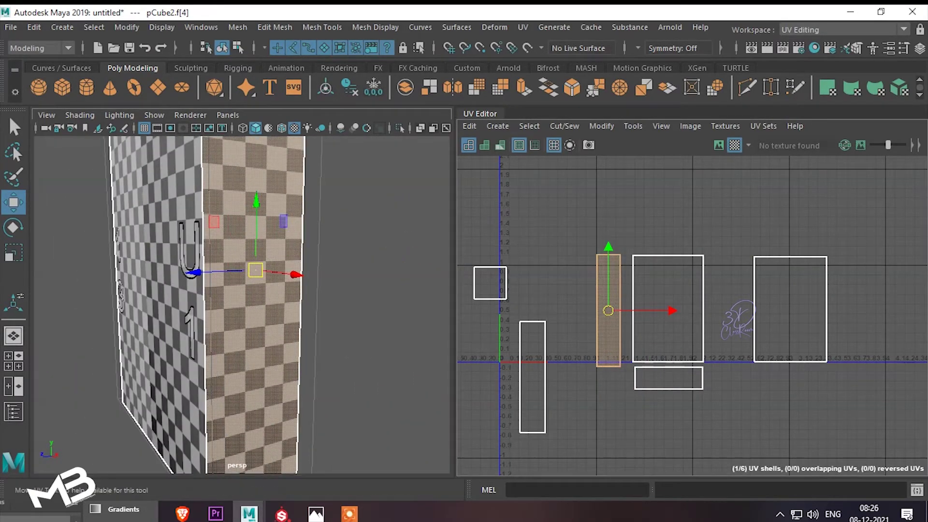
key(Left)
key(r)
drag(490, 283, 669, 227)
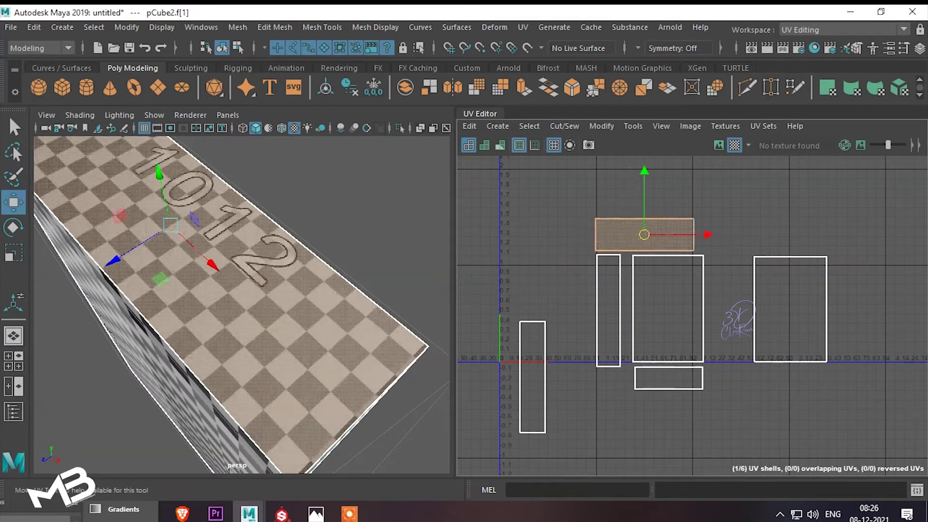
drag(725, 227, 701, 227)
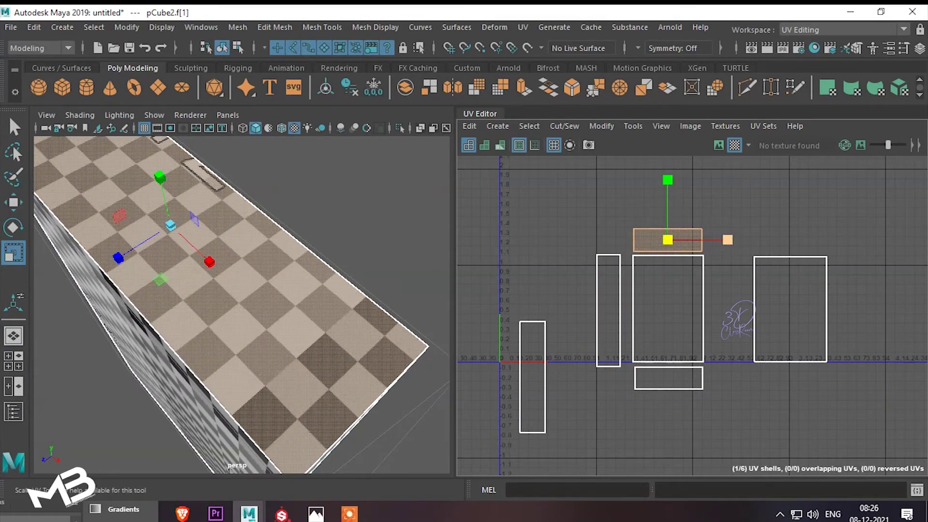
alt+middle_drag(667, 304, 666, 290)
Step: Move and Sew the side piece onto its neighbour along their shared edge
key(F10)
click(544, 348)
shift+right_click(543, 347)
click(541, 310)
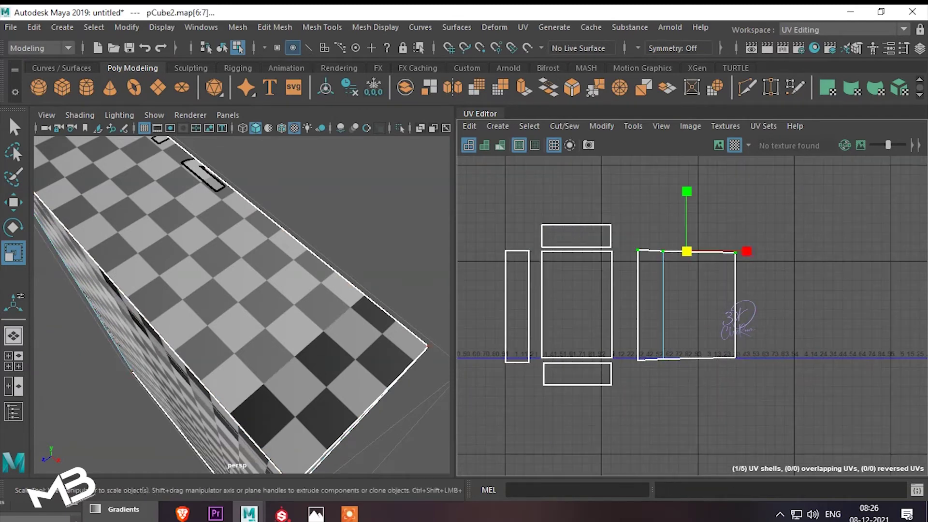
right_drag(642, 325, 642, 287)
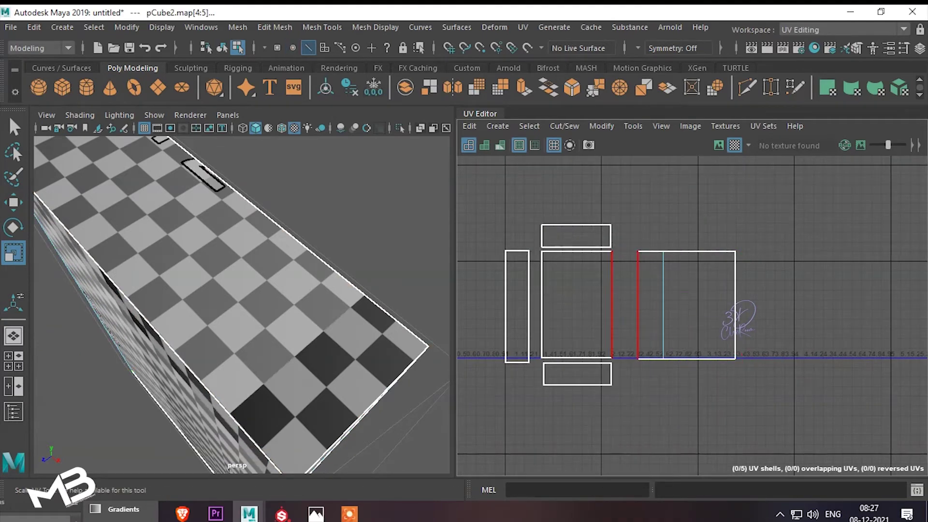
Step: Sew the remaining seam edges, including the bottom piece, into one shell and scale it down
mouse_move(590, 300)
shift+right_down()
mouse_move(587, 265)
mouse_move(570, 248)
shift+right_up()
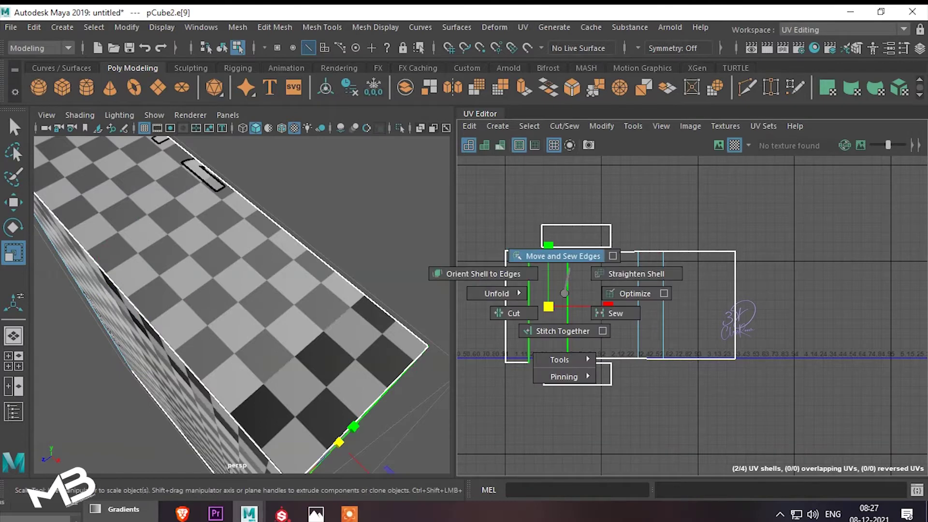
right_drag(600, 294, 662, 294)
drag(528, 249, 869, 286)
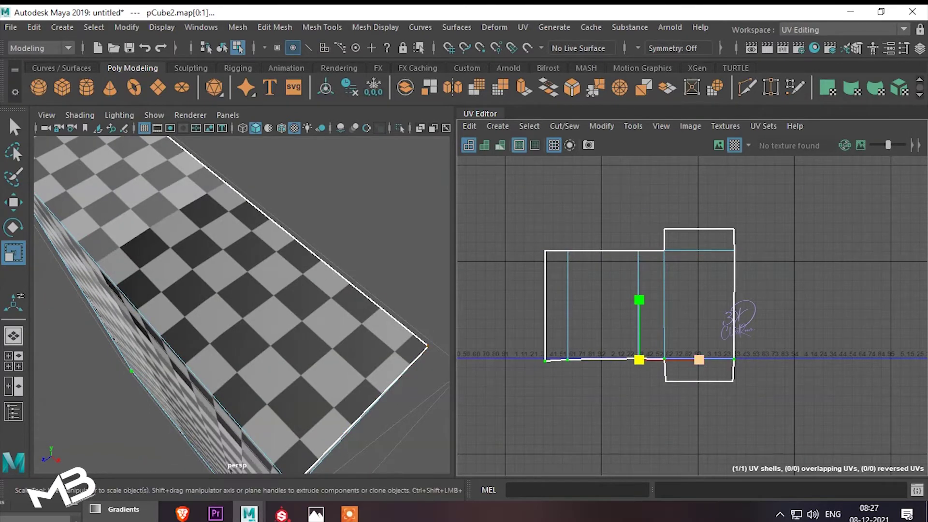
click(793, 305)
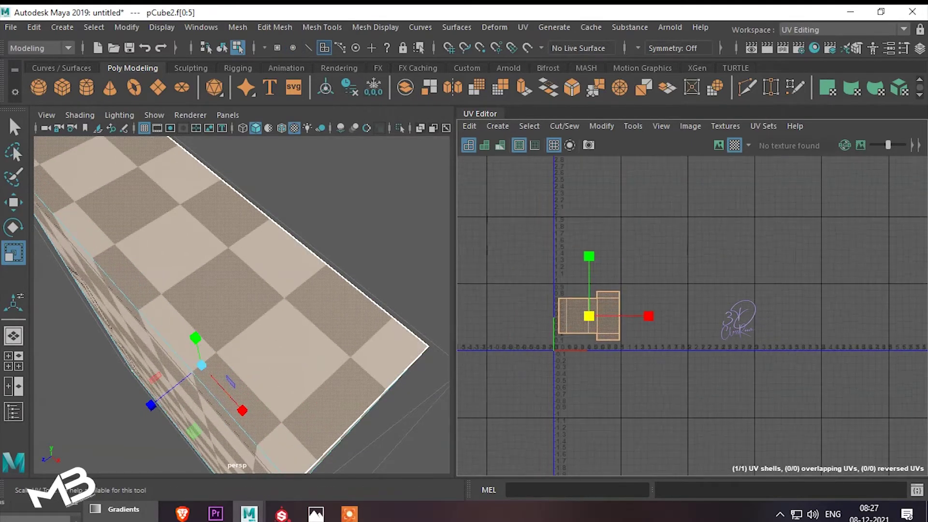
key(w)
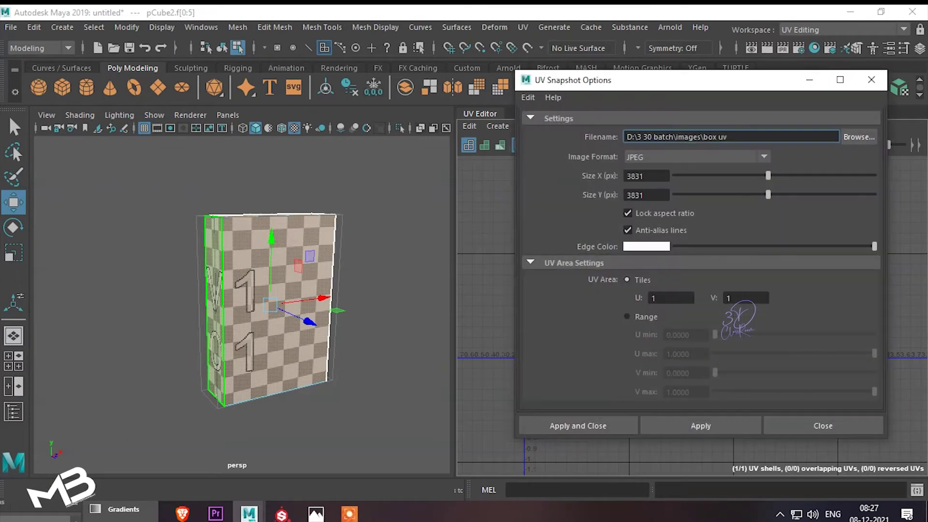
Step: Save the 4703-pixel JPEG snapshot as 'horliks uv templ' and deselect the box
text(horliks uv templ)
key(Return)
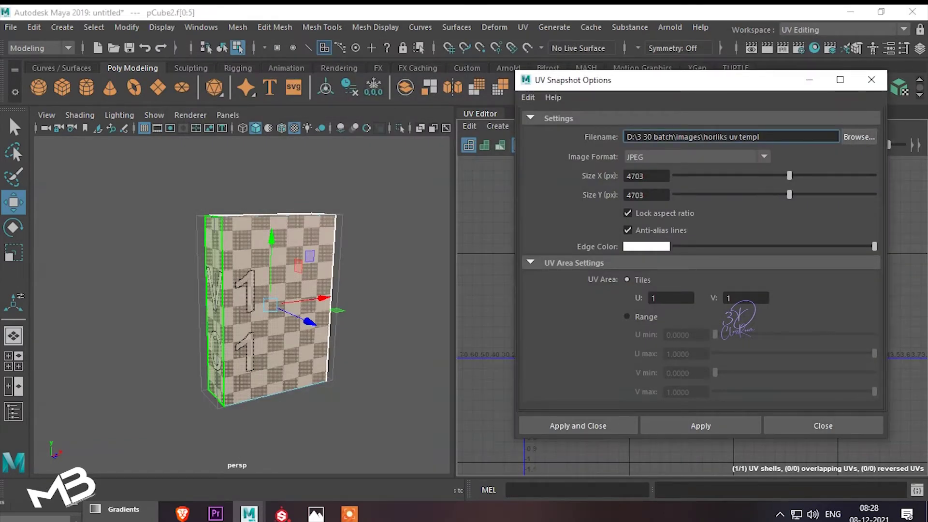
click(578, 425)
right_drag(310, 135, 353, 138)
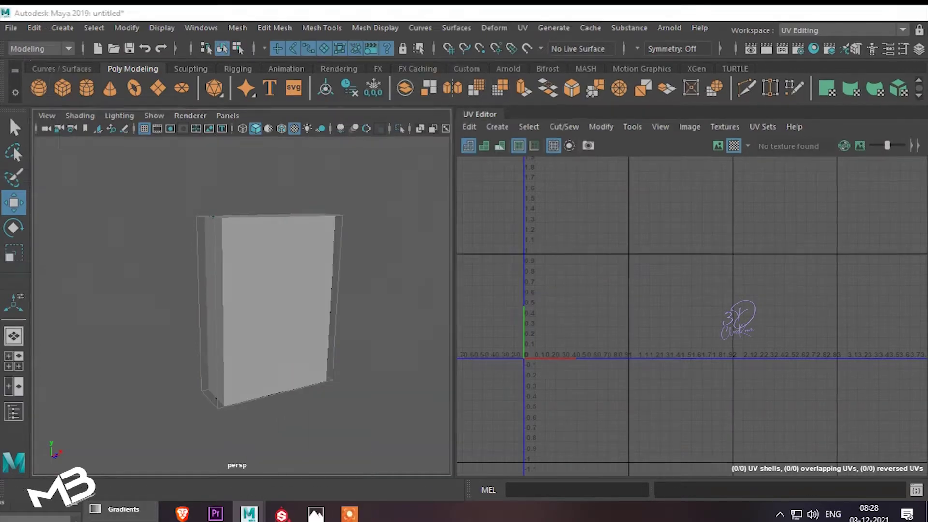
Step: In Photoshop, close the open artwork document without saving
key(alt+Tab)
key(ctrl+w)
key(n)
key(ctrl+w)
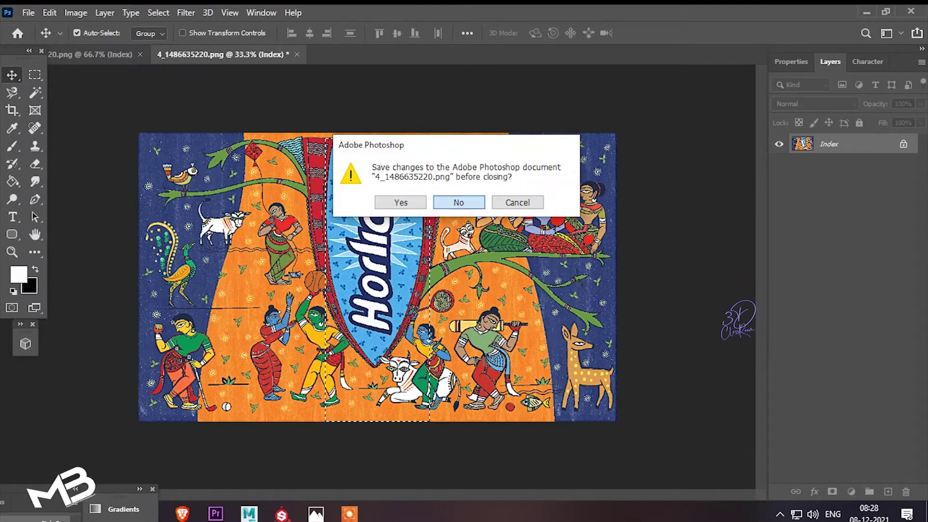
key(n)
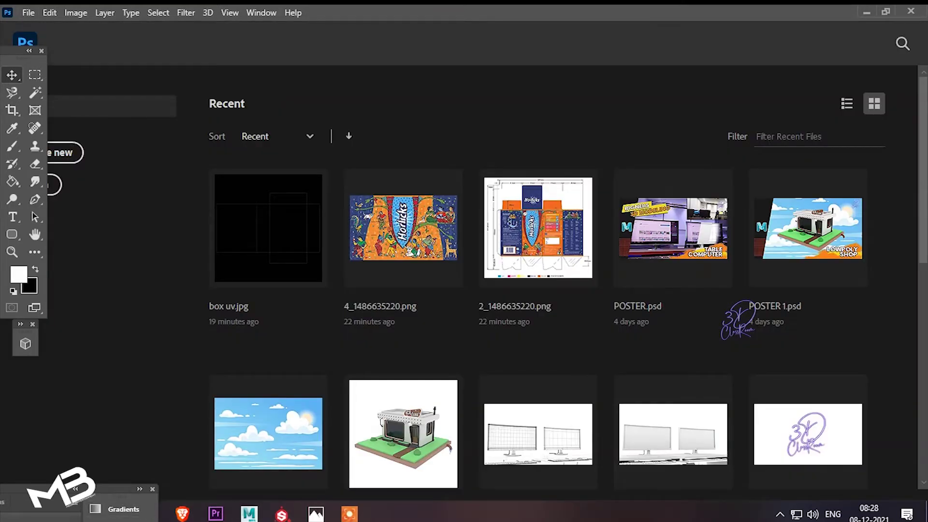
Step: Open horliks uv templ from the images folder in Photoshop
click(82, 514)
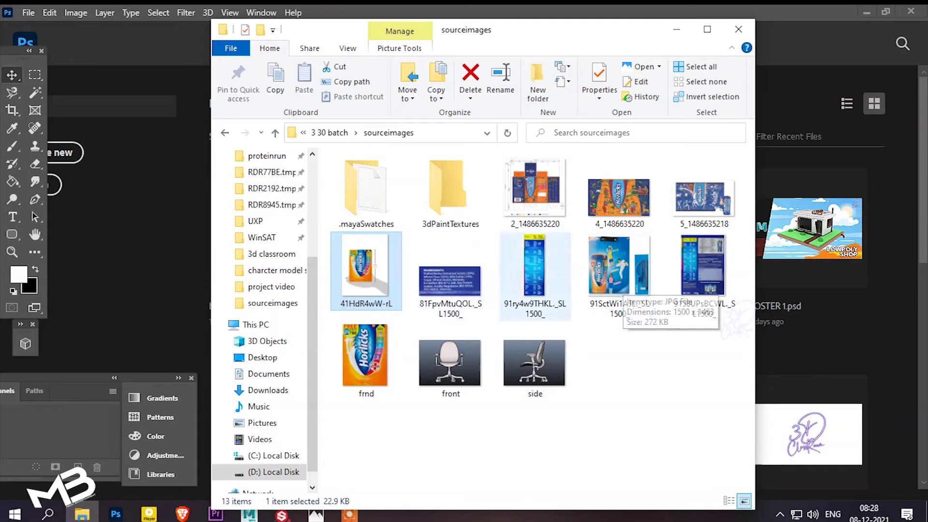
click(330, 132)
double_click(386, 213)
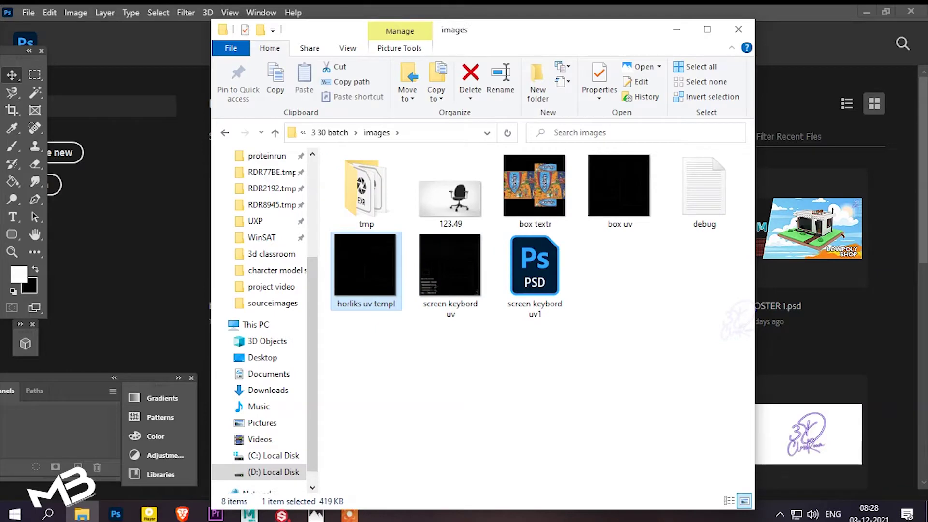
key(Return)
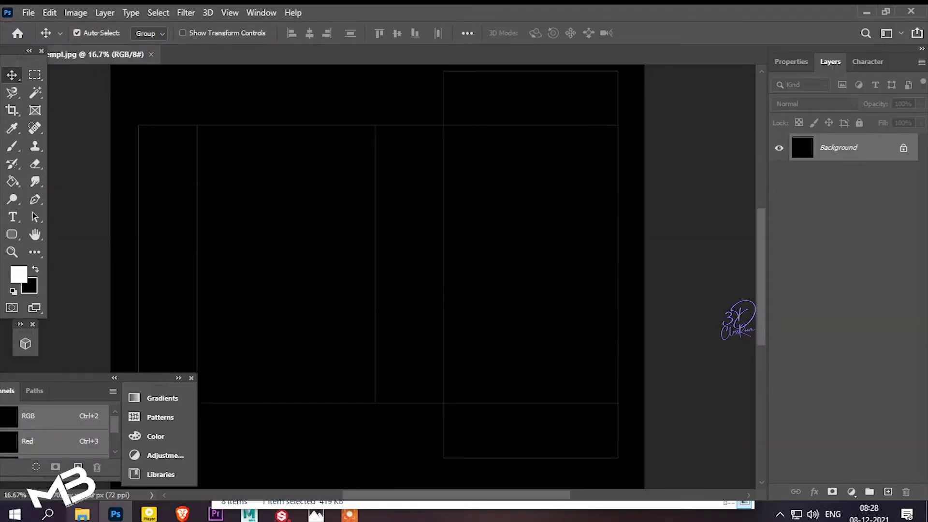
Step: Bring the frnd.jpg Horlicks pack image from sourceimages into the UV template
click(82, 513)
click(330, 133)
double_click(372, 358)
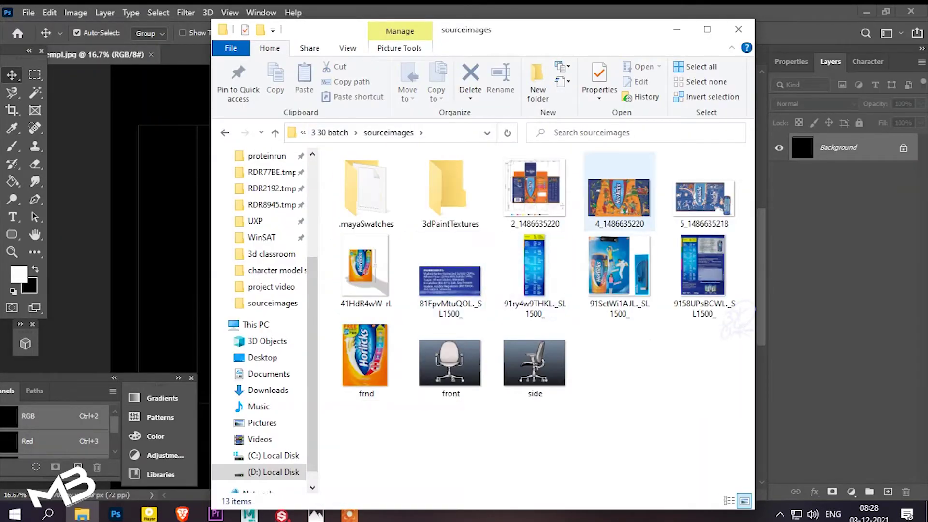
drag(314, 30, 494, 36)
drag(308, 59, 308, 56)
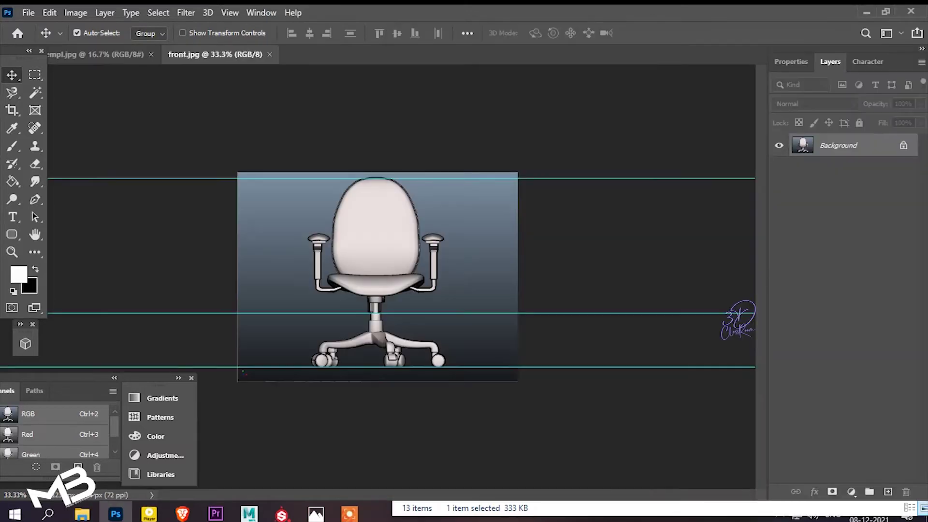
click(207, 54)
click(82, 513)
drag(546, 362, 323, 62)
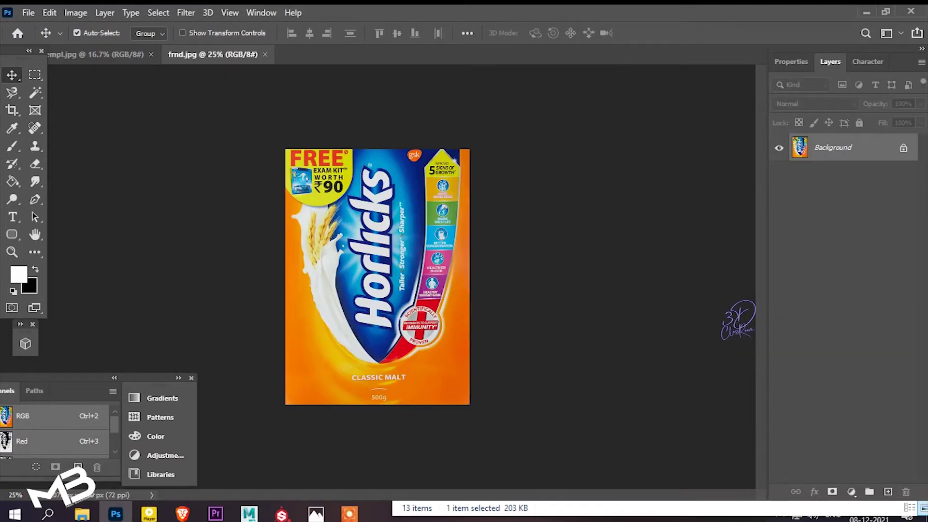
drag(377, 276, 483, 135)
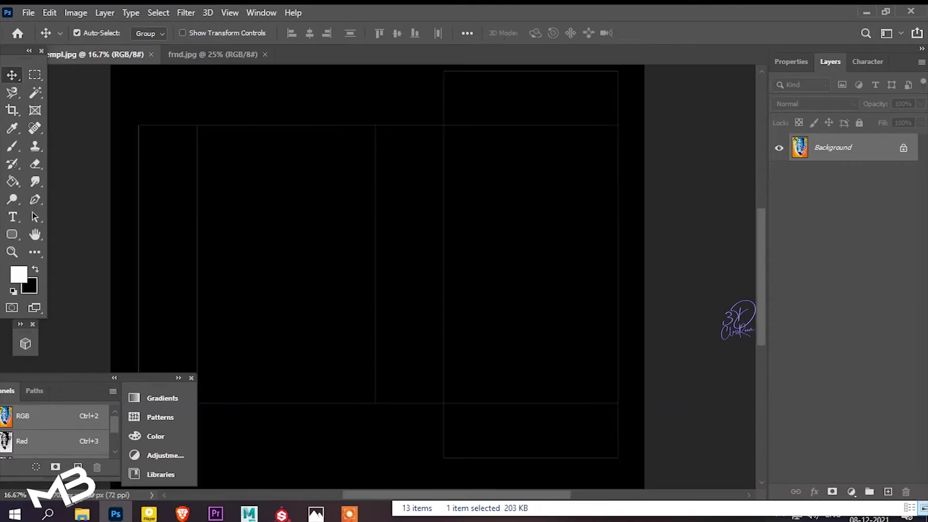
Step: Scale and position the Horlicks front image as Layer 1 to fill the template's front panel
drag(566, 297, 617, 369)
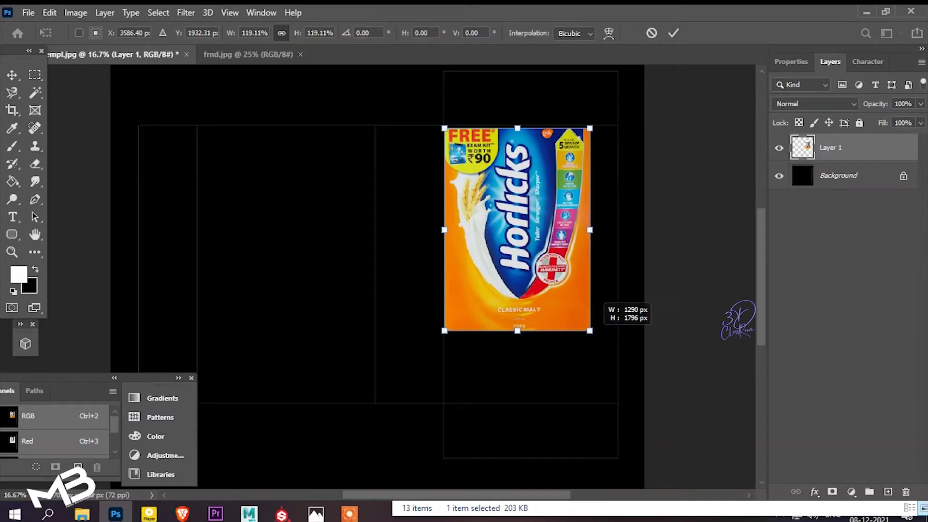
key(Return)
drag(530, 249, 530, 264)
drag(617, 144, 640, 128)
key(Return)
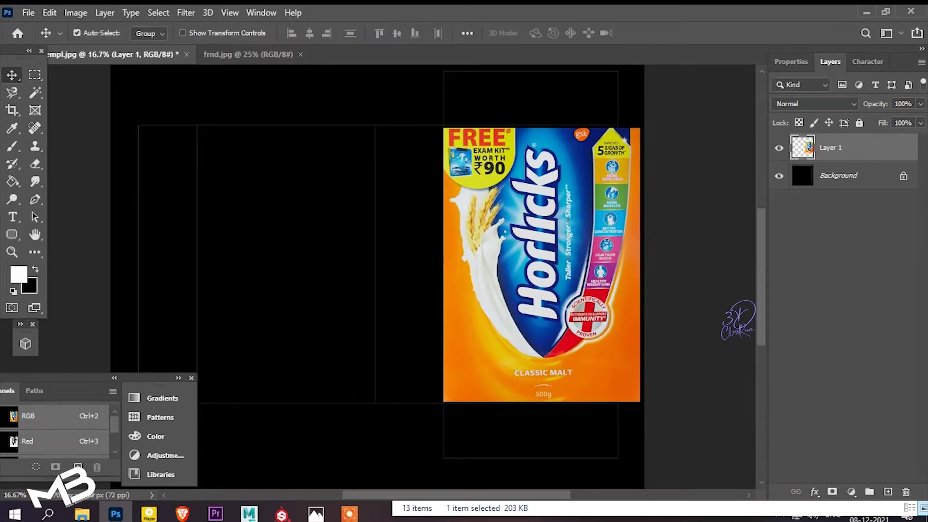
key(ctrl+plus)
key(ctrl+plus)
drag(531, 193, 411, 466)
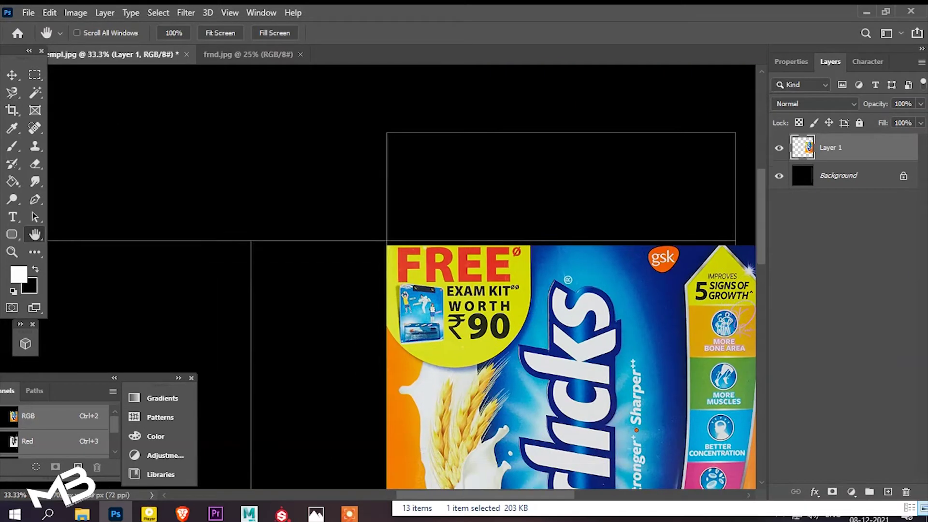
drag(580, 435, 579, 123)
drag(582, 327, 584, 327)
scroll(570, 194, up, 5)
key(ctrl+minus)
Step: Close the frnd.jpg source document and select the nutrition table image in sourceimages
key(ctrl+Tab)
key(ctrl+w)
click(82, 513)
click(715, 280)
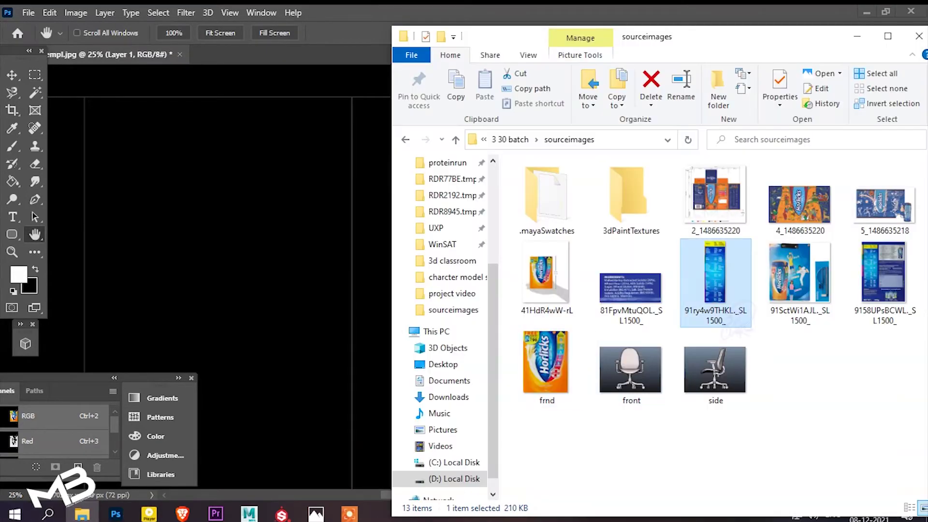
Step: Paste the nutrition table image into the template and scale it to panel height
drag(488, 241, 218, 217)
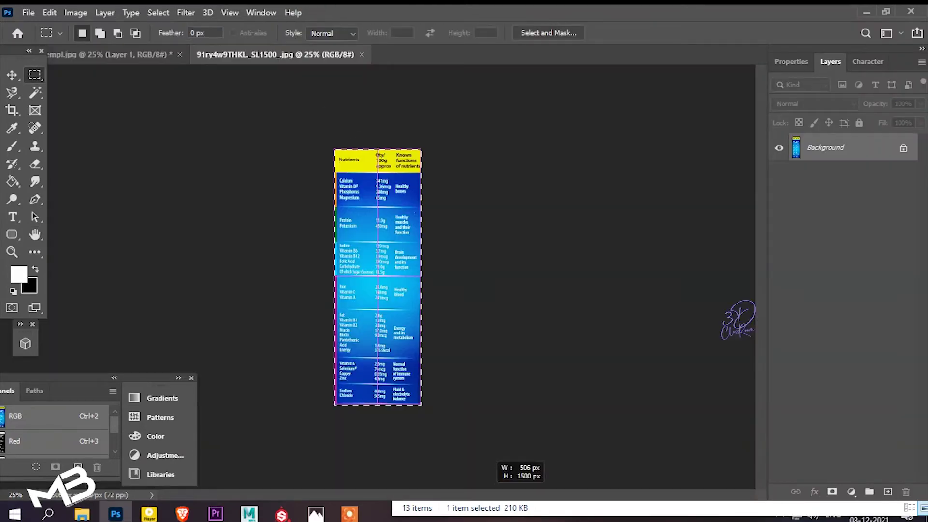
key(ctrl+c)
key(ctrl+Tab)
key(ctrl+v)
key(ctrl+t)
drag(445, 352, 460, 447)
key(Return)
Step: Nudge and narrow the nutrition strip so it meets the front artwork
scroll(401, 290, down, 3)
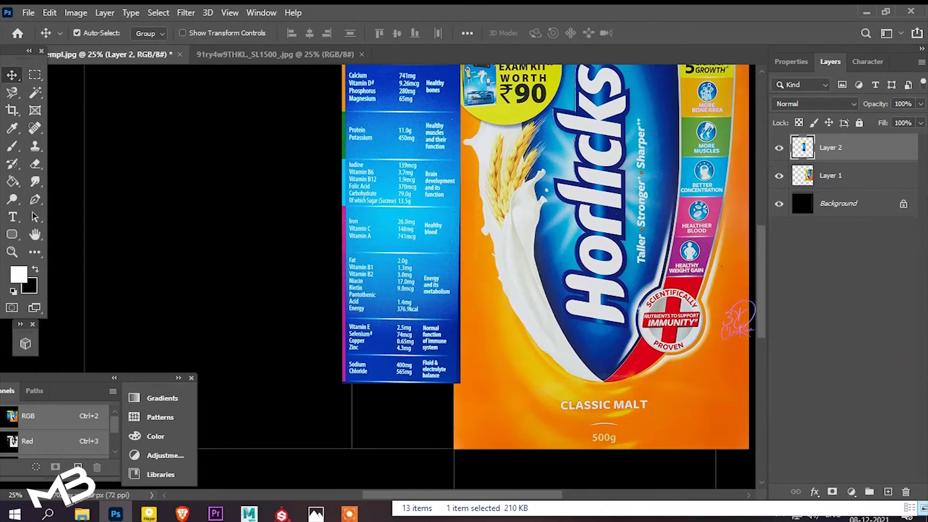
scroll(401, 290, up, 4)
drag(520, 342, 522, 486)
scroll(522, 435, up, 3)
key(shift+Left)
key(shift+Left)
key(shift+Left)
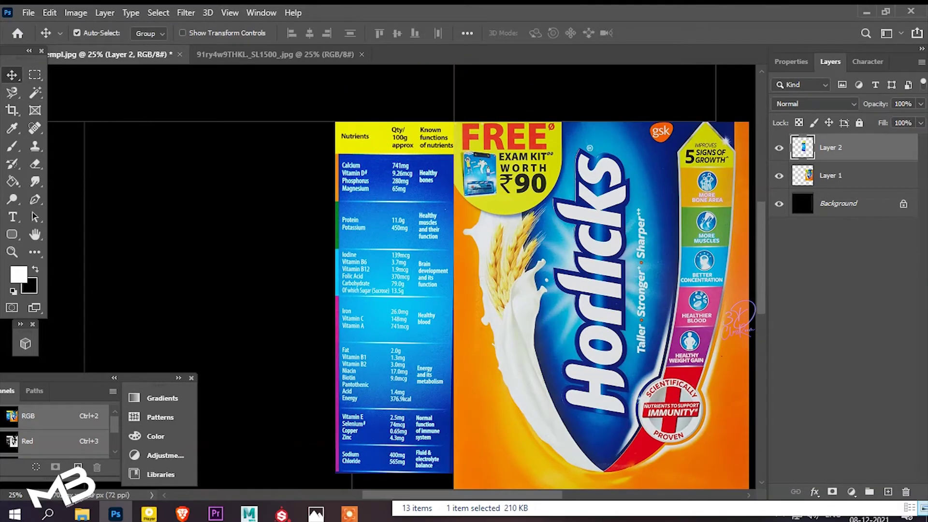
drag(335, 297, 344, 297)
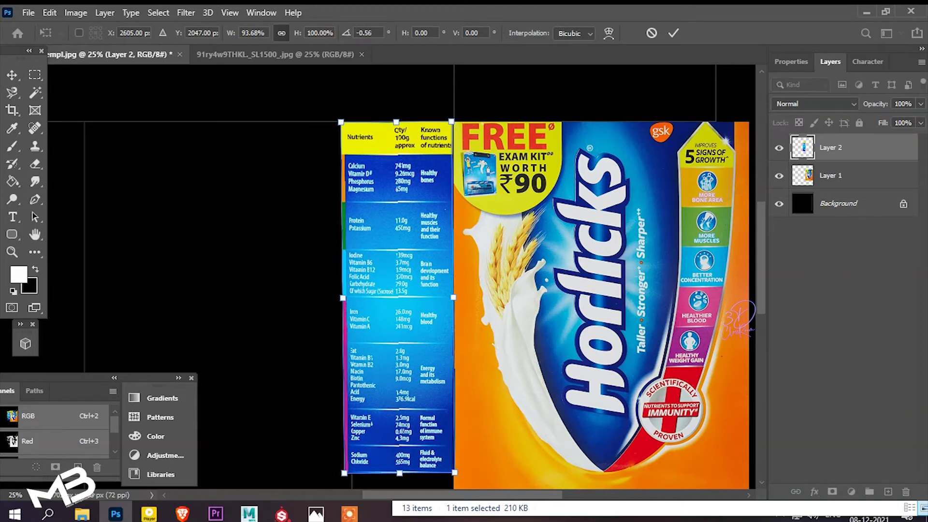
key(Return)
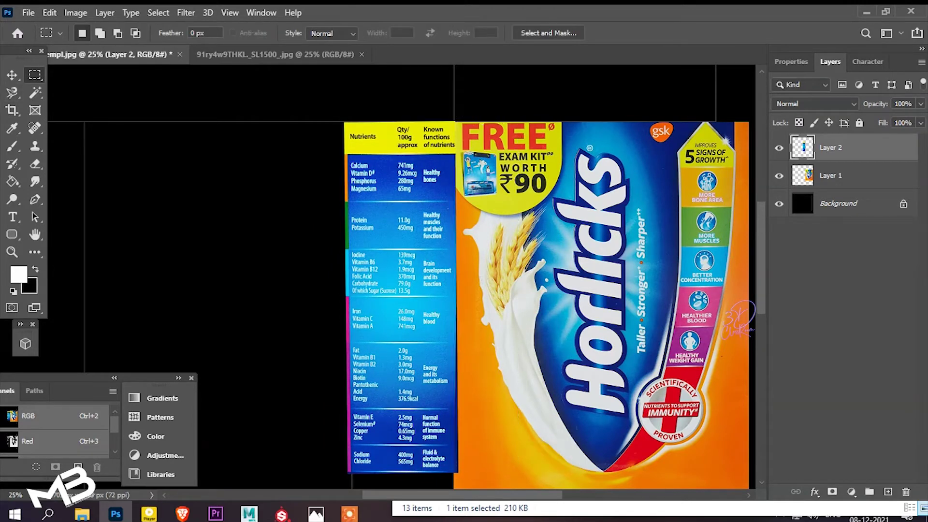
Step: Fill the gap beneath the nutrition strip with a matching blue
drag(351, 475, 352, 488)
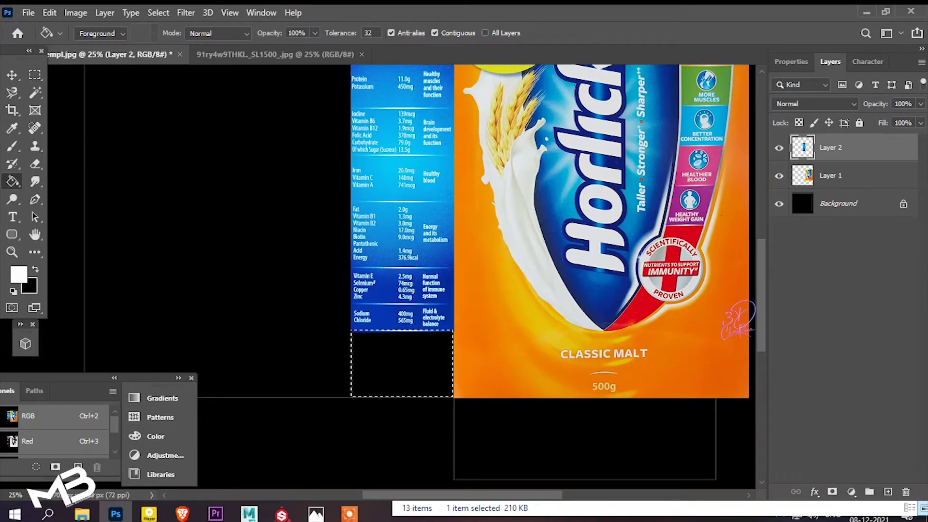
click(19, 274)
click(401, 318)
click(820, 161)
click(401, 362)
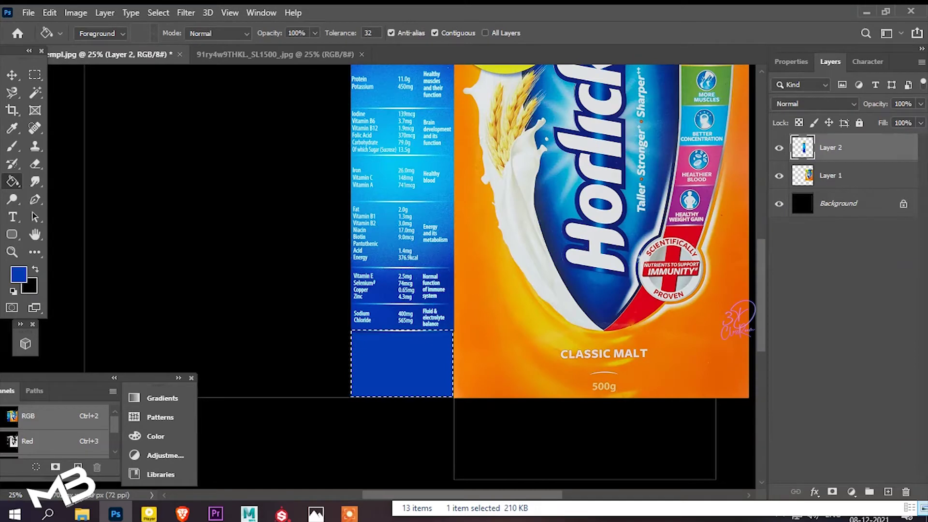
scroll(481, 277, up, 1)
key(ctrl+t)
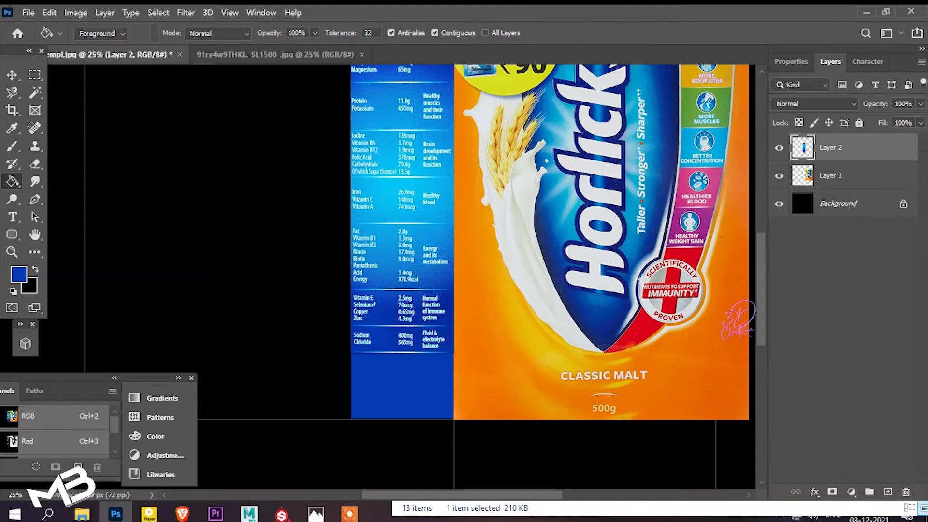
key(ctrl+minus)
key(alt+Tab)
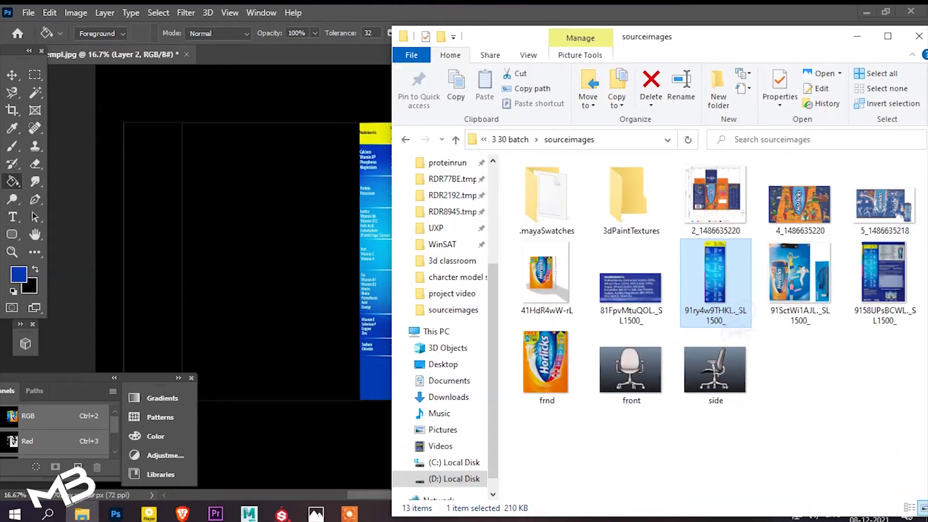
Step: Add the 9158UPsBCWL back-panel image as Layer 3, scaled about 161% to fill the back panel
key(Left)
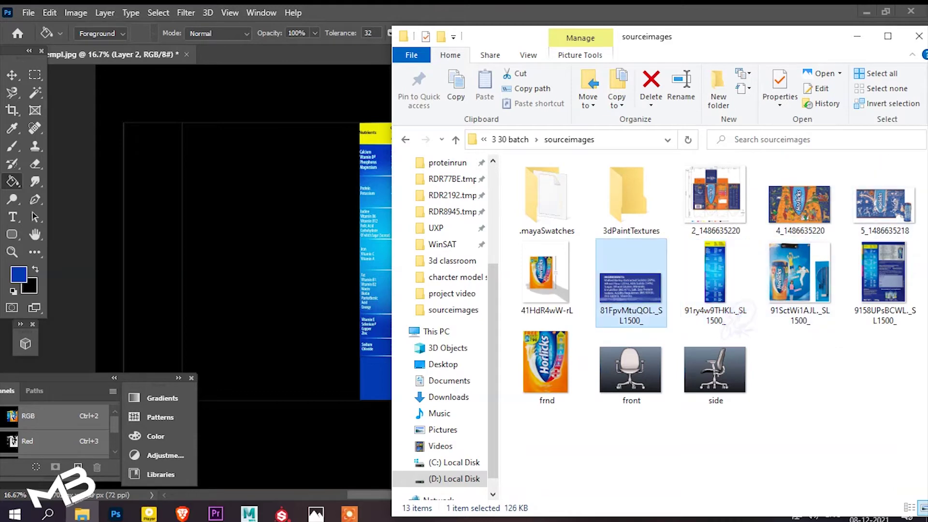
key(Right)
key(Right)
key(Right)
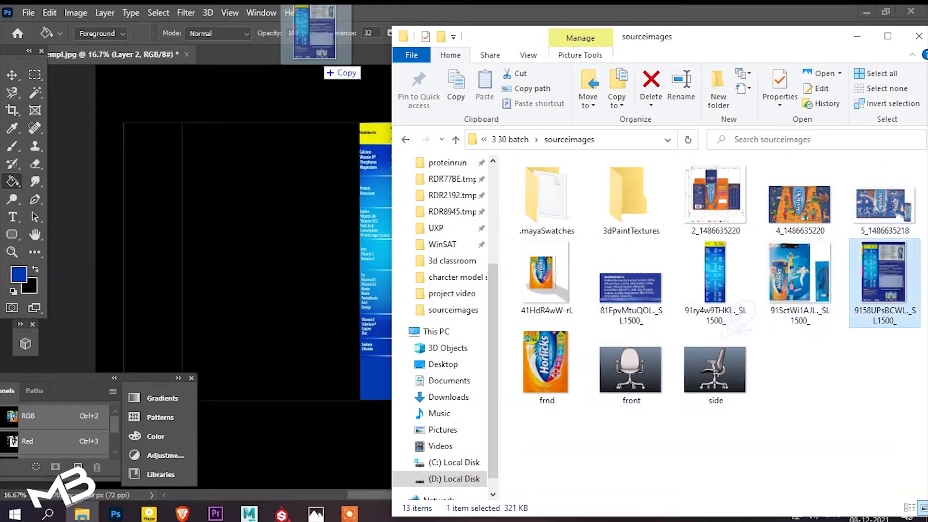
key(Return)
key(v)
drag(376, 275, 239, 208)
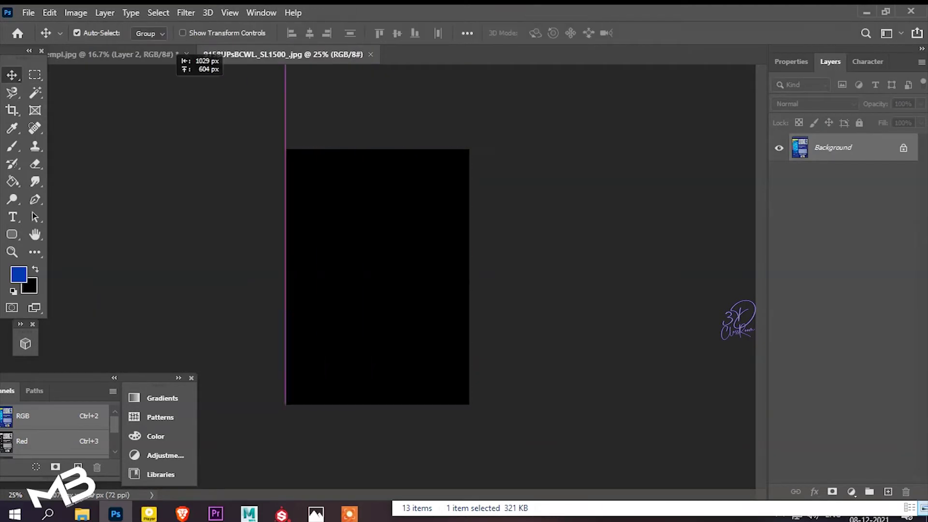
key(ctrl+t)
drag(301, 293, 358, 382)
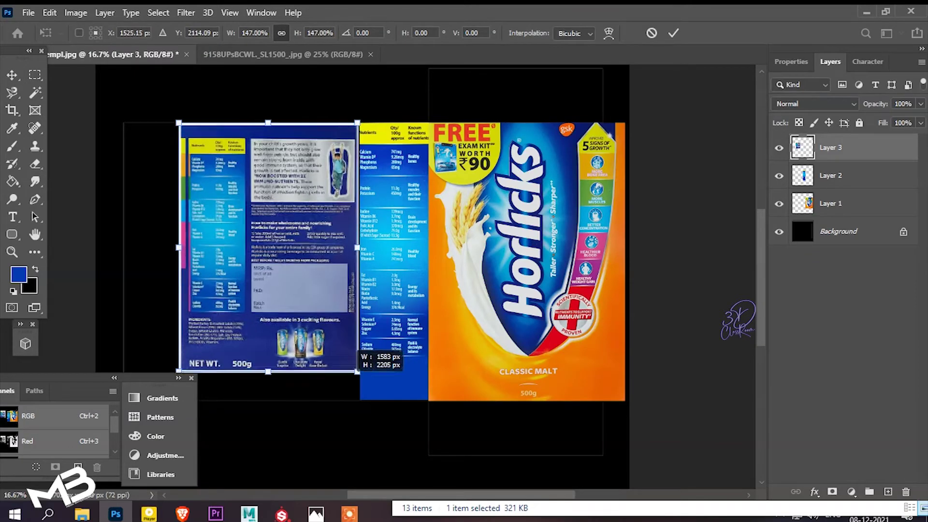
drag(321, 316, 324, 330)
drag(181, 137, 162, 122)
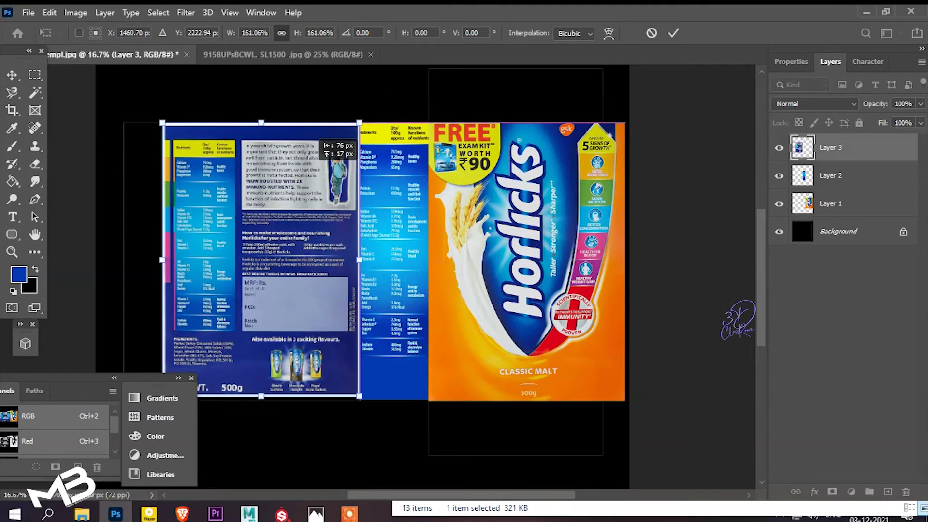
key(Return)
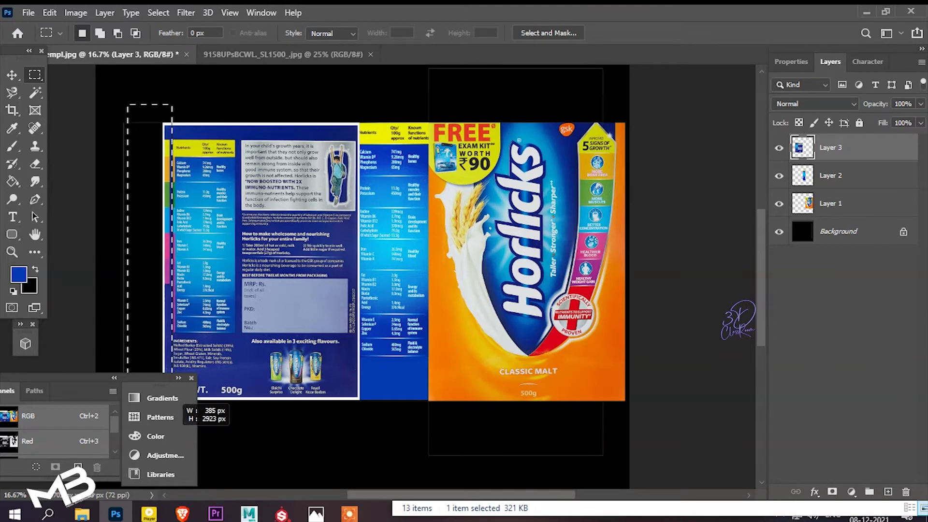
scroll(415, 276, up, 1)
scroll(415, 276, left, 3)
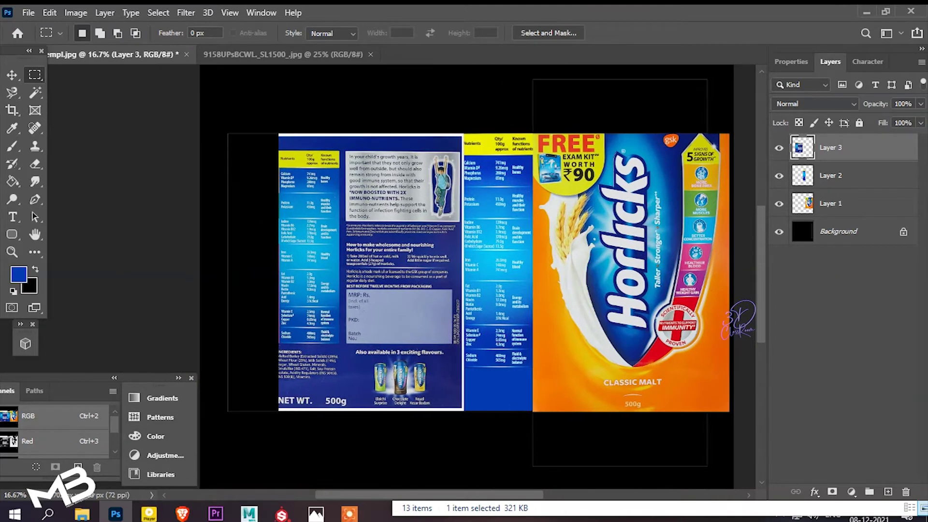
click(82, 514)
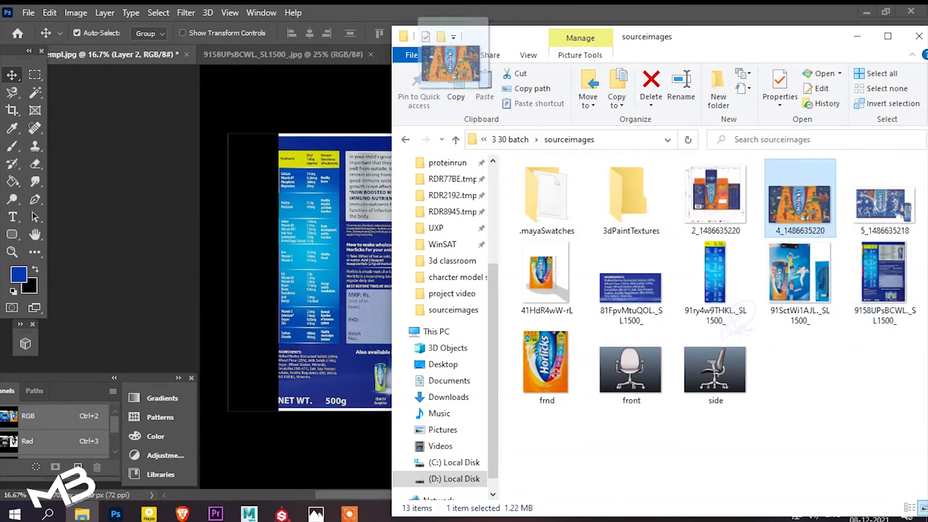
Step: Place a piece of the folk-art Horlicks painting as Layer 4 filling the leftmost panel
drag(449, 72, 282, 54)
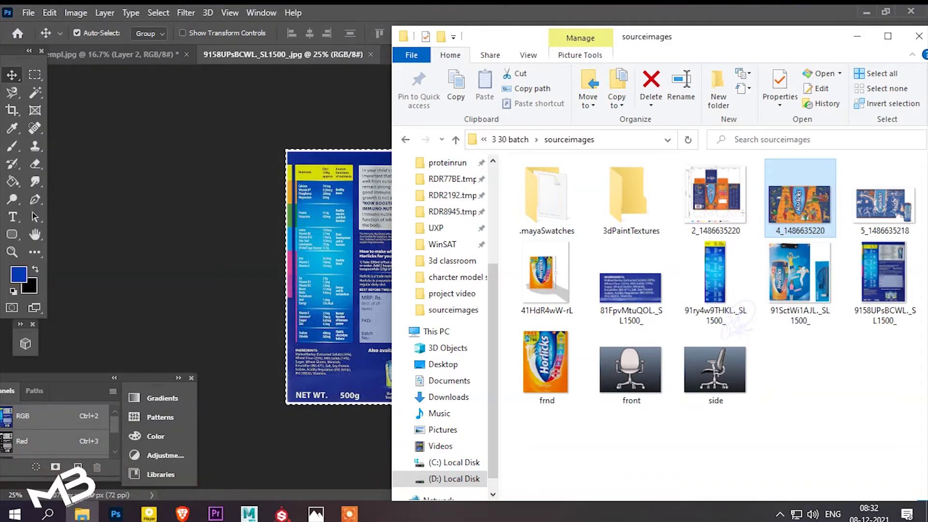
click(715, 280)
drag(725, 37, 754, 96)
drag(828, 264, 463, 55)
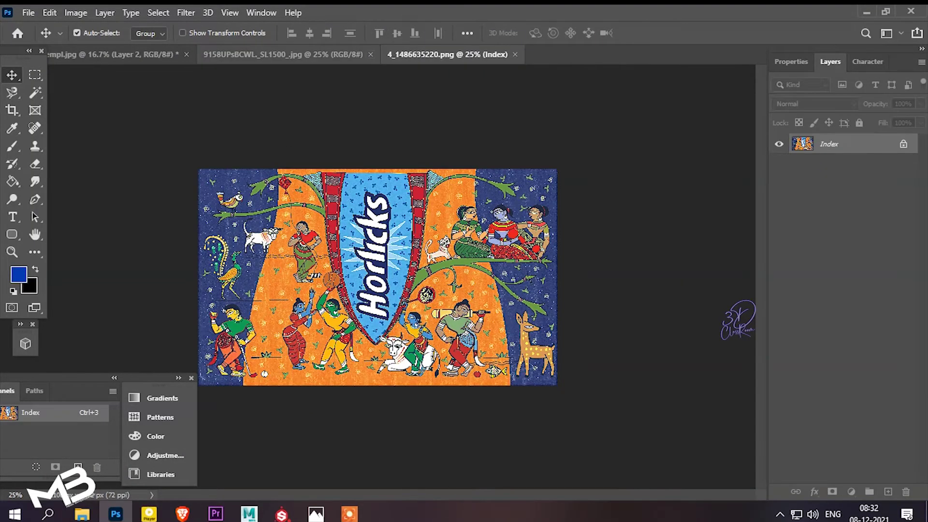
key(ctrl+x)
key(ctrl+Tab)
key(ctrl+v)
key(ctrl+t)
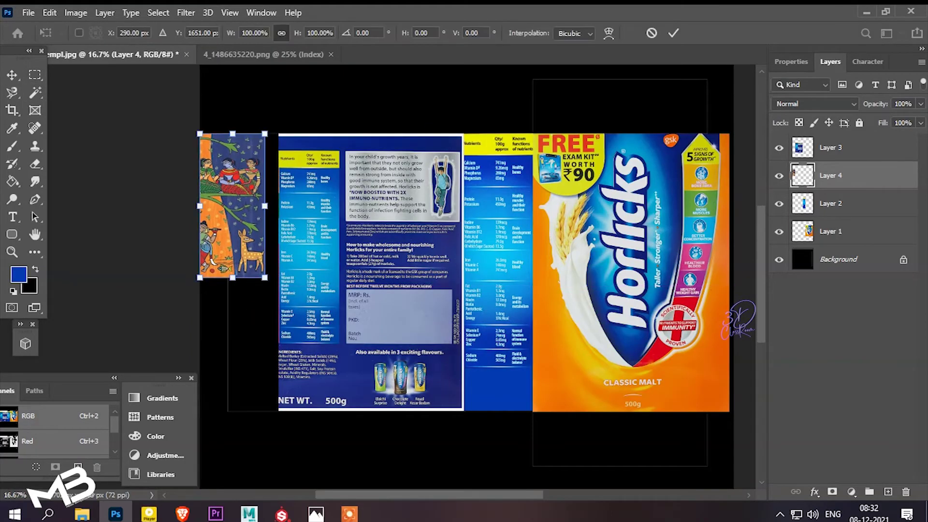
drag(264, 277, 326, 414)
drag(271, 289, 217, 290)
key(Return)
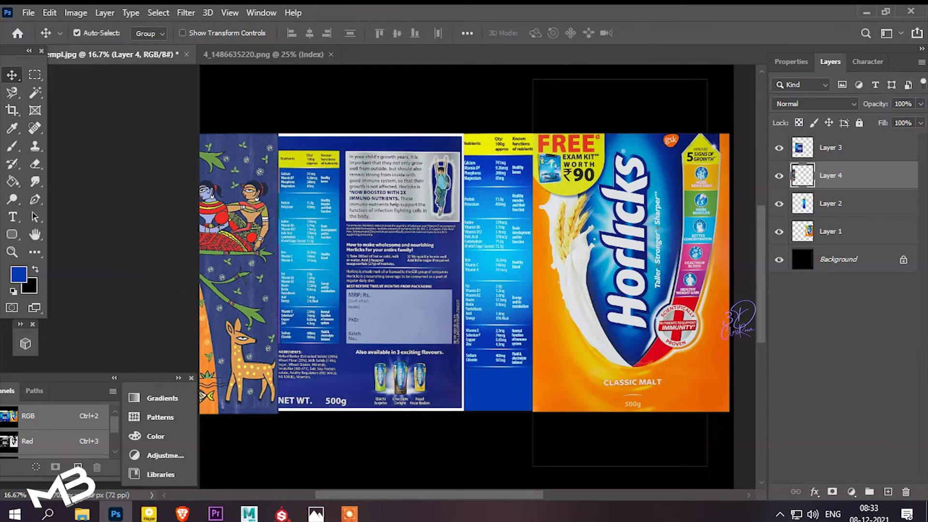
click(331, 54)
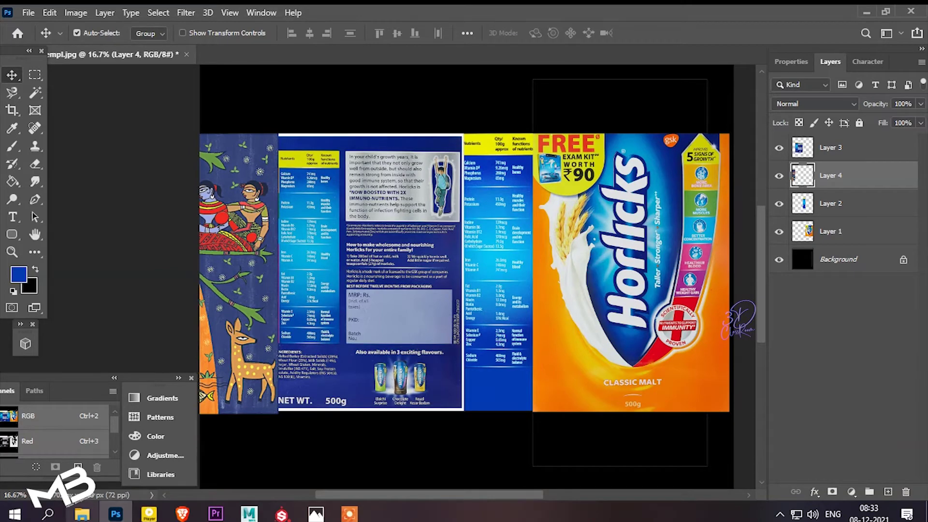
Step: Add the rotated ingredients text as Layer 5 on the left panel, then close the nutrition image
click(82, 513)
drag(649, 387, 343, 48)
drag(338, 265, 250, 343)
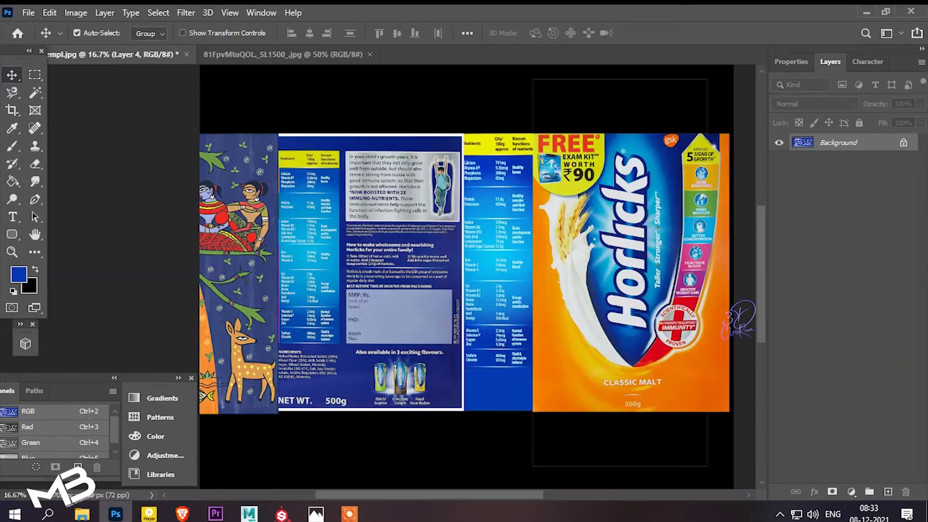
alt+drag(330, 305, 279, 329)
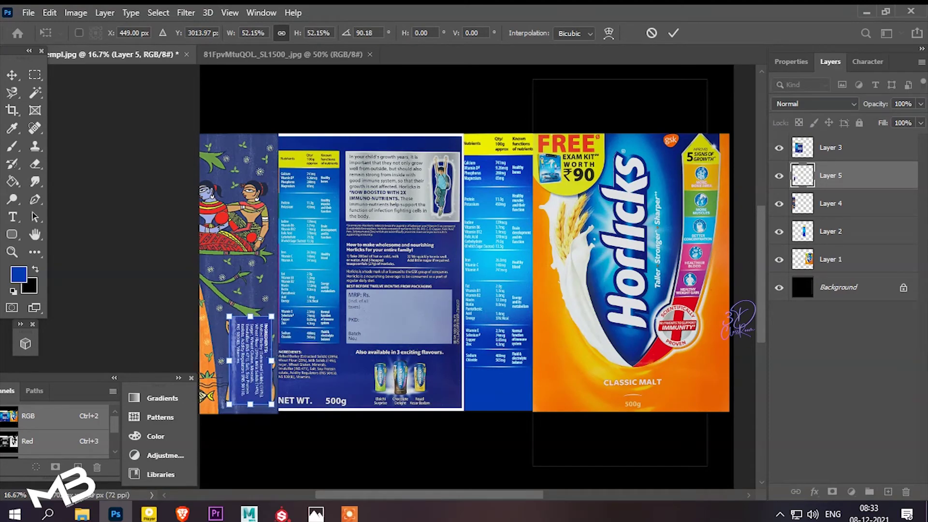
key(Return)
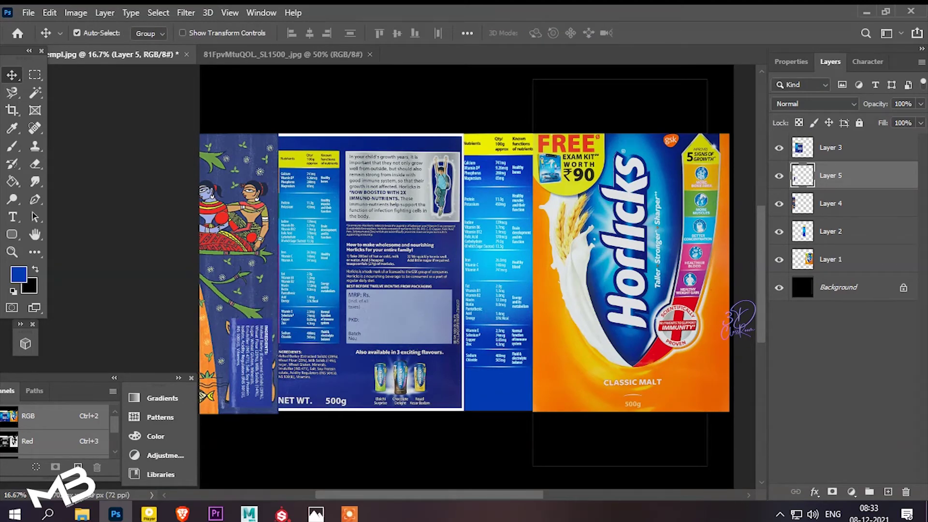
key(ctrl+Tab)
key(ctrl+w)
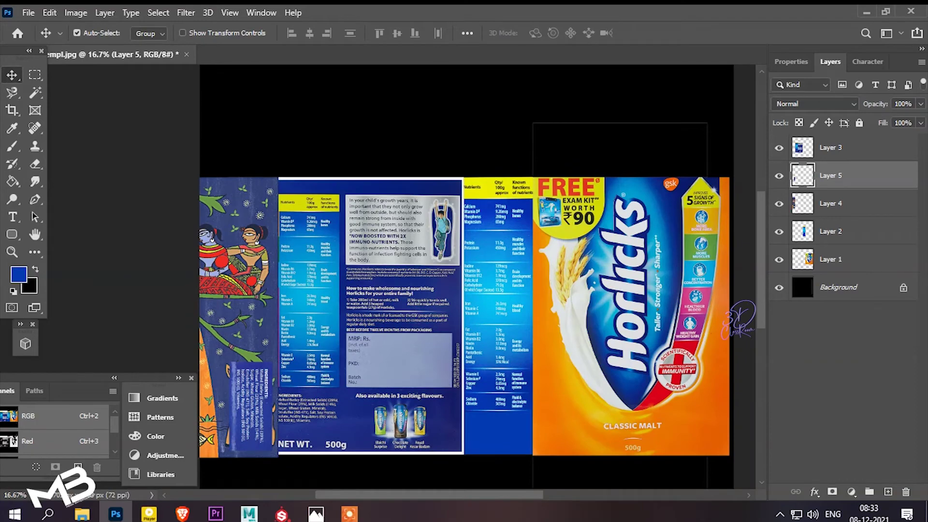
click(82, 513)
Step: Bring the Horlicks artwork into Photoshop and move its logo strip into the box template
drag(829, 261, 414, 56)
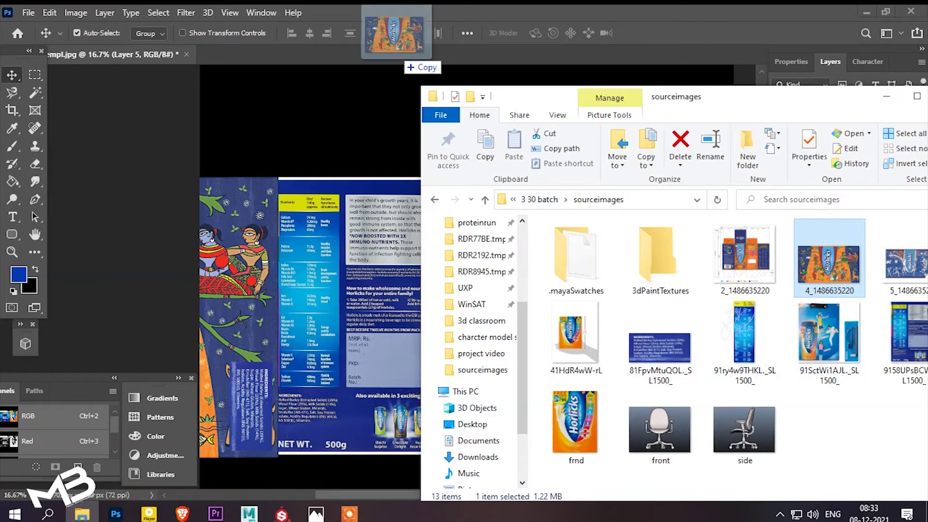
drag(418, 367, 418, 385)
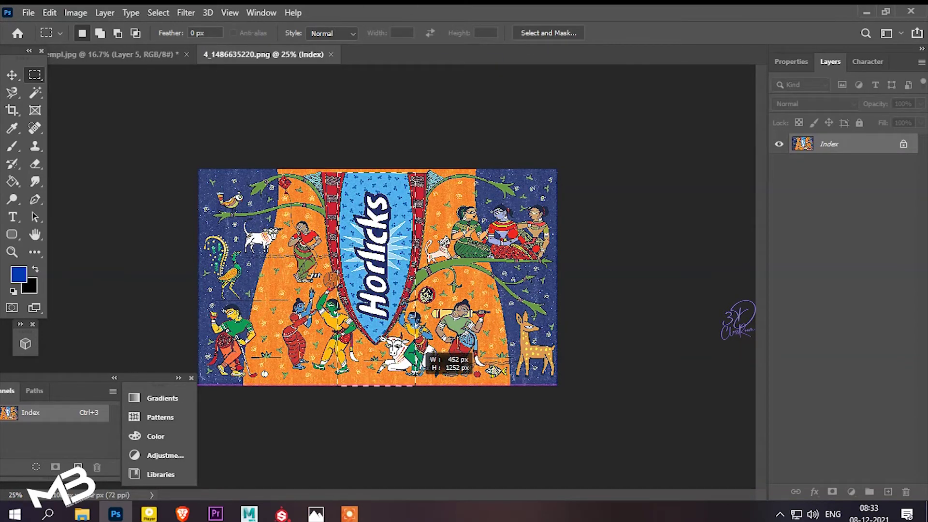
key(v)
drag(377, 278, 608, 191)
Step: Rotate the logo strip 90° and scale it into a flap above the front panel
scroll(466, 276, right, 3)
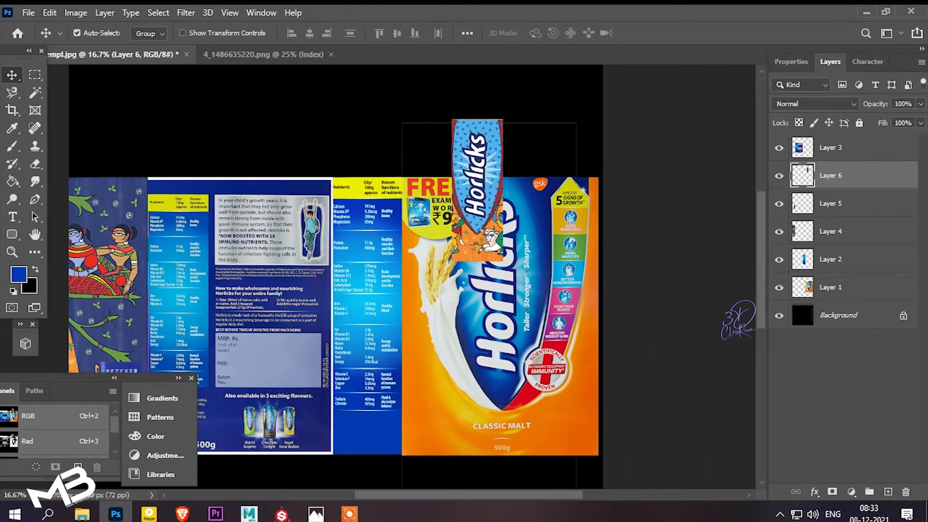
shift+drag(512, 113, 552, 224)
drag(483, 193, 483, 150)
drag(551, 130, 564, 123)
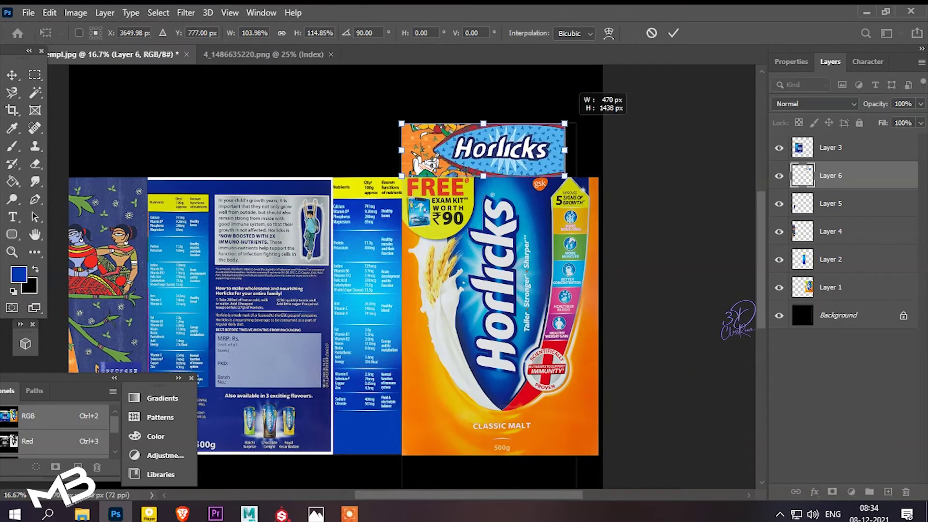
drag(490, 175, 490, 182)
key(Return)
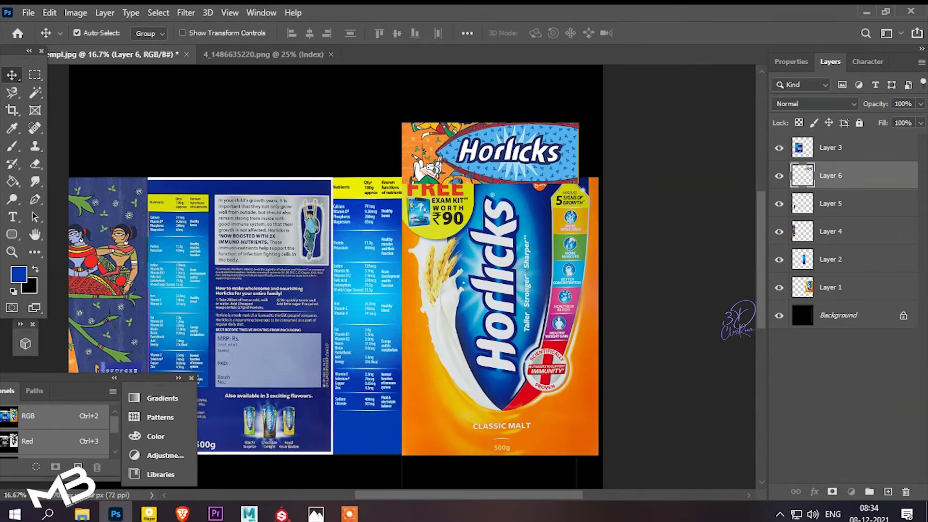
Step: Send the flap to the bottom layer and add a copy below the front panel, flipped 180°
key(ctrl+shift+bracketleft)
scroll(333, 275, down, 1)
alt+drag(489, 116, 490, 450)
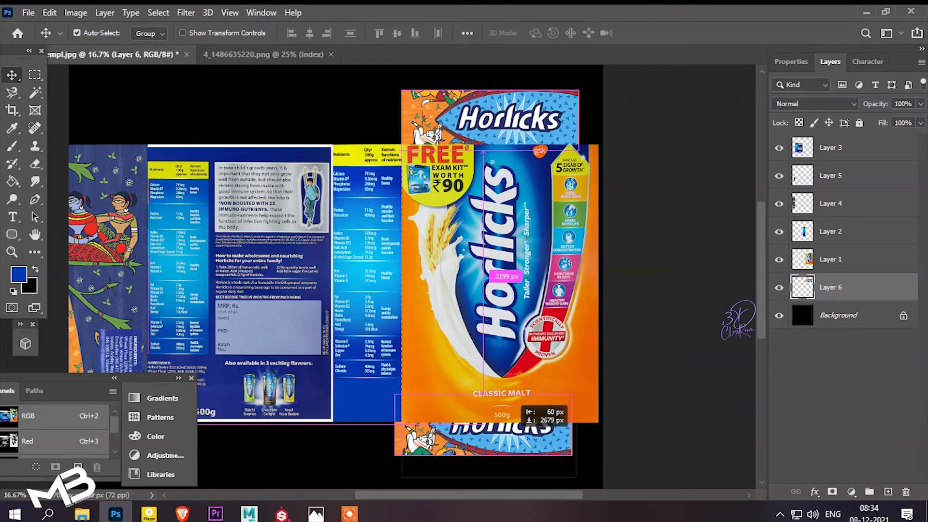
key(ctrl+t)
right_click(548, 450)
click(600, 384)
key(Return)
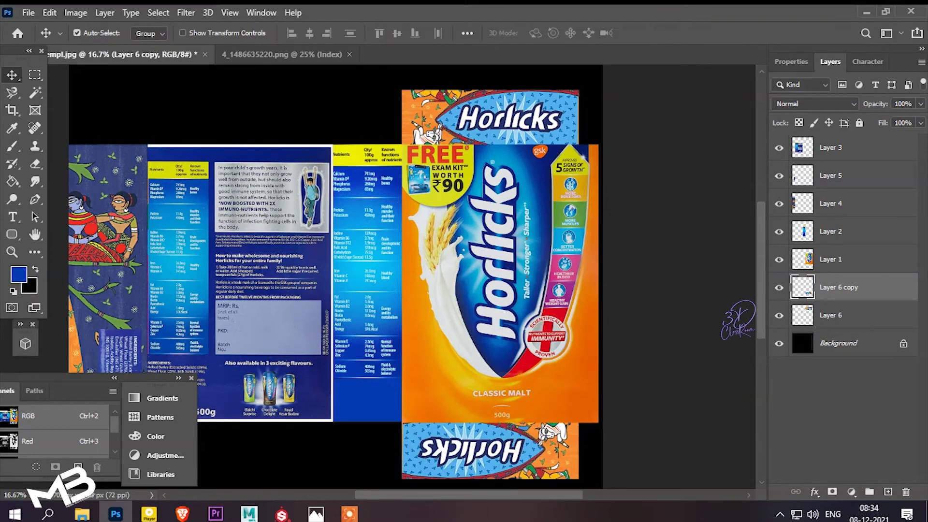
Step: Save the layout as a JPEG named 'horliks uv templ'
scroll(334, 276, down, 2)
key(ctrl+shift+s)
key(Tab)
key(j)
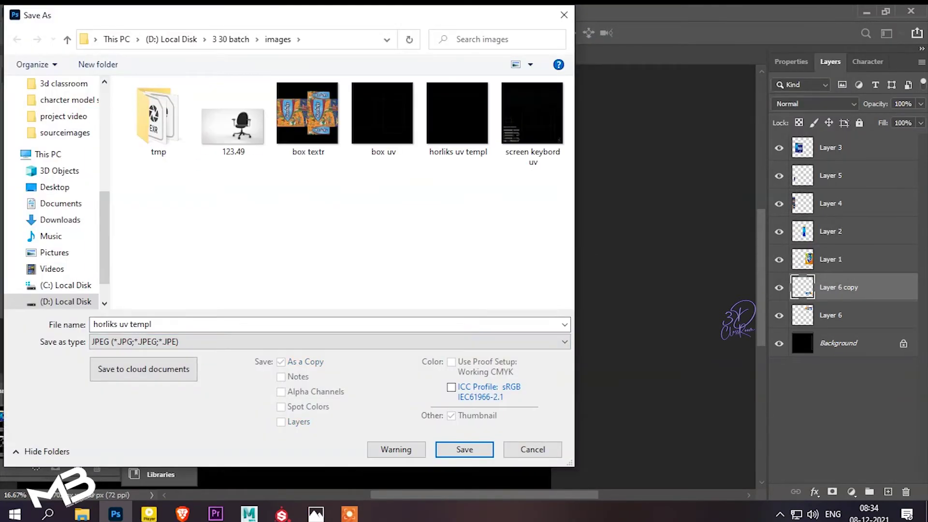
key(Return)
key(Return)
click(249, 514)
right_click(285, 169)
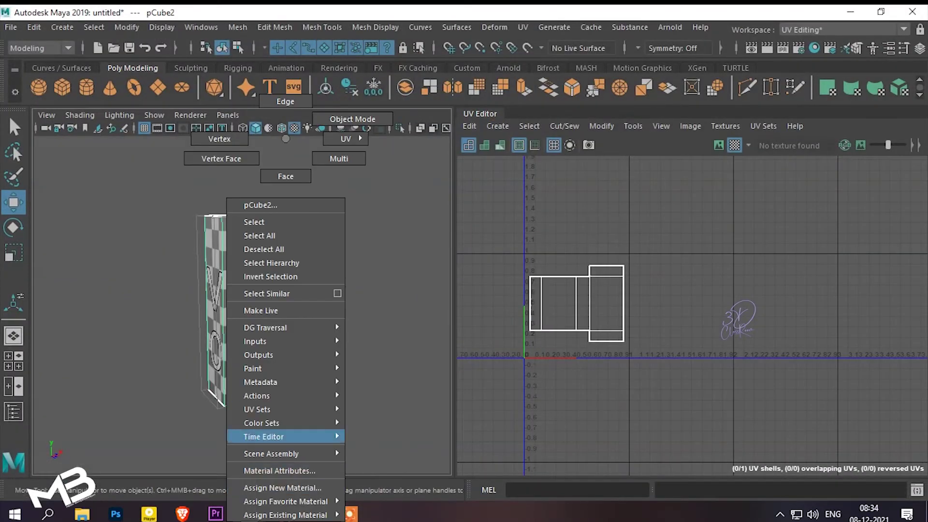
Step: Give the box a new Blinn material with 'horliks texture.jpg' as its Color file texture
click(865, 29)
click(797, 45)
right_drag(391, 165, 394, 487)
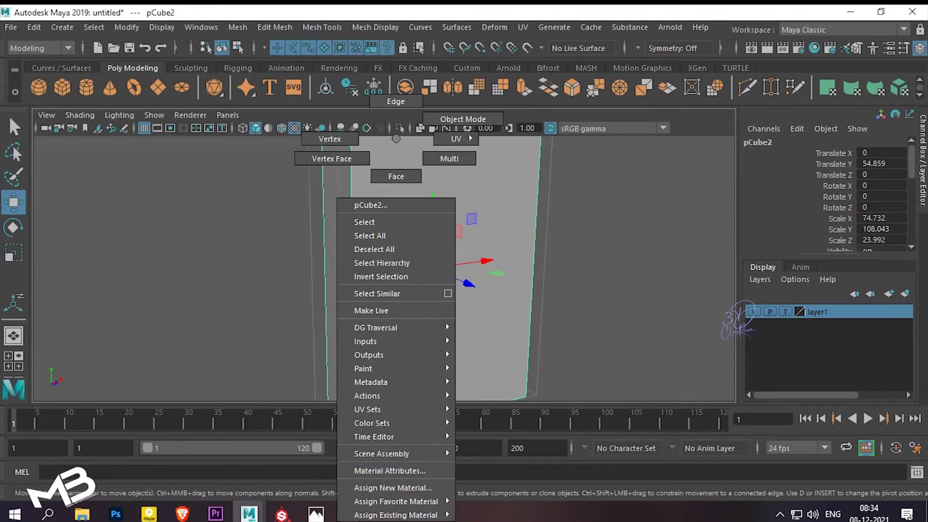
click(568, 209)
click(451, 325)
click(439, 352)
click(455, 359)
double_click(309, 145)
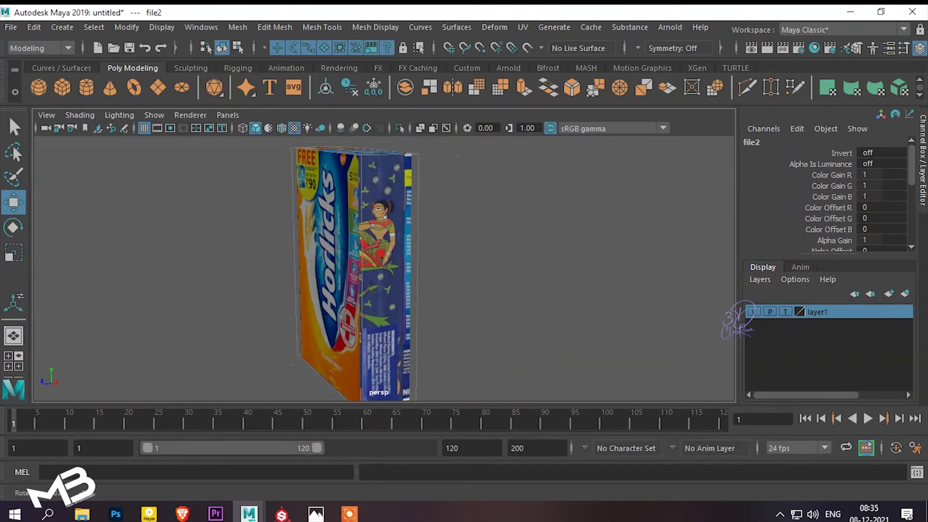
key(ctrl+space)
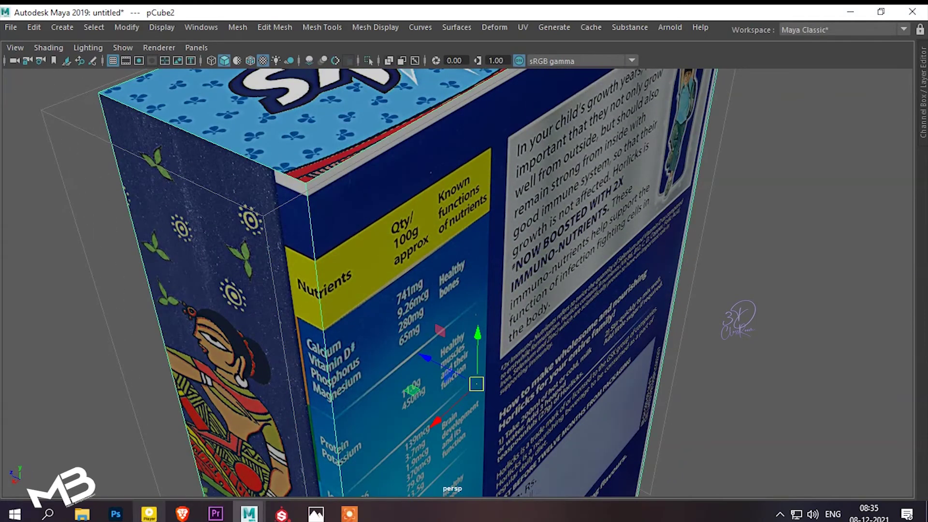
click(840, 29)
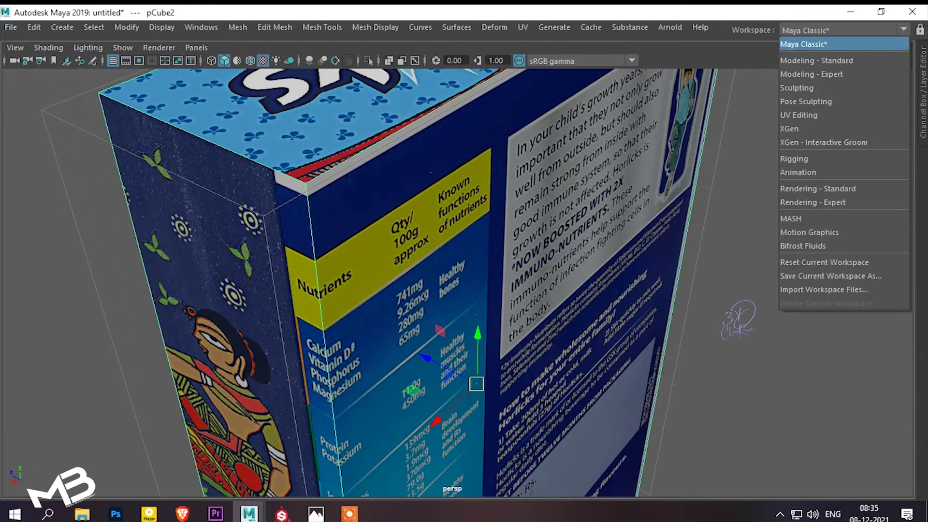
Step: In the UV Editing workspace, inspect the box's UV shell against the Horlicks texture, then return to object mode
click(798, 115)
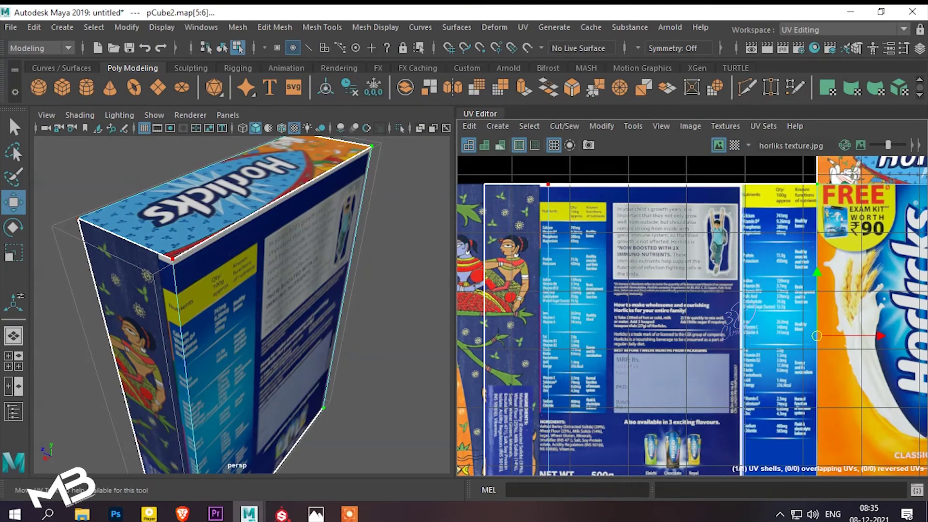
scroll(690, 314, down, 2)
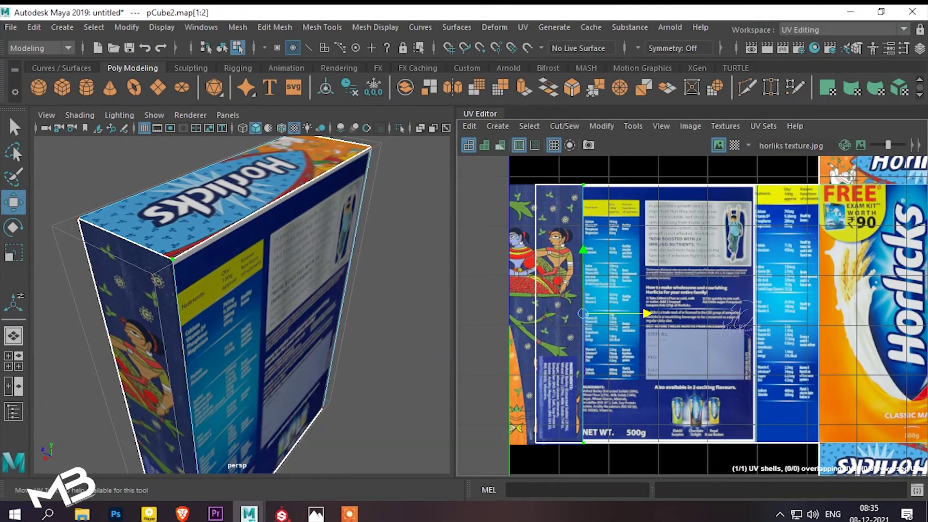
scroll(691, 314, up, 2)
alt+middle_drag(690, 338, 691, 289)
click(563, 433)
alt+middle_drag(561, 111, 563, 209)
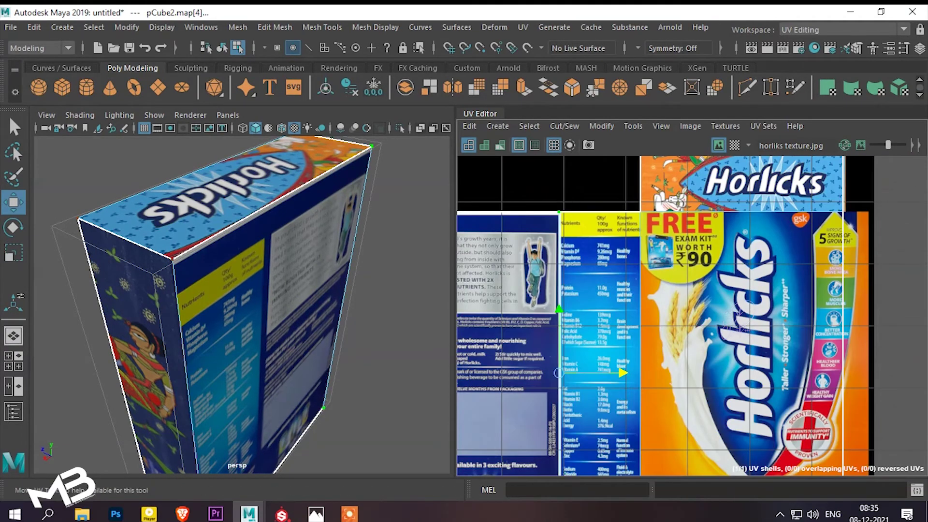
key(F8)
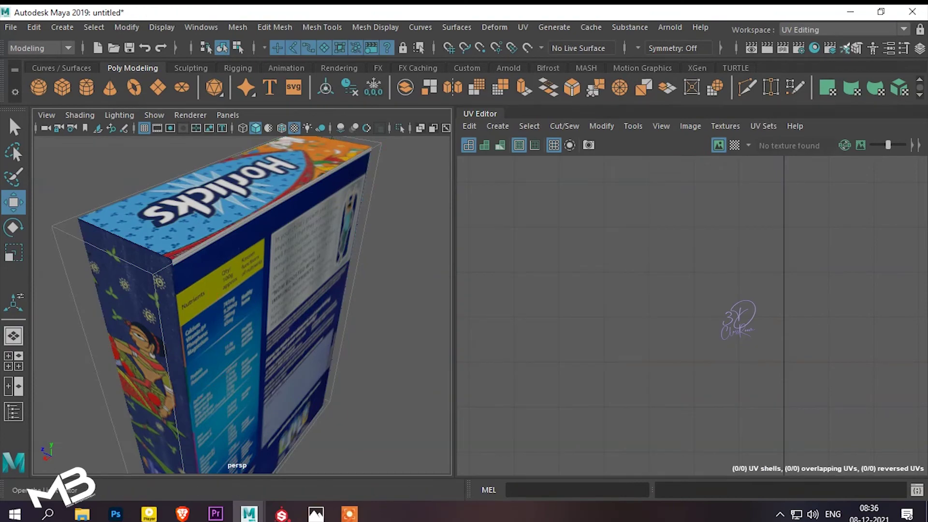
Step: Return to the Maya Classic workspace and select the Horlicks box in a maximised perspective view
click(903, 29)
click(802, 41)
alt+drag(338, 265, 604, 251)
mouse_move(367, 265)
alt+mouse_down()
mouse_move(473, 261)
mouse_move(493, 242)
mouse_move(483, 261)
alt+mouse_up()
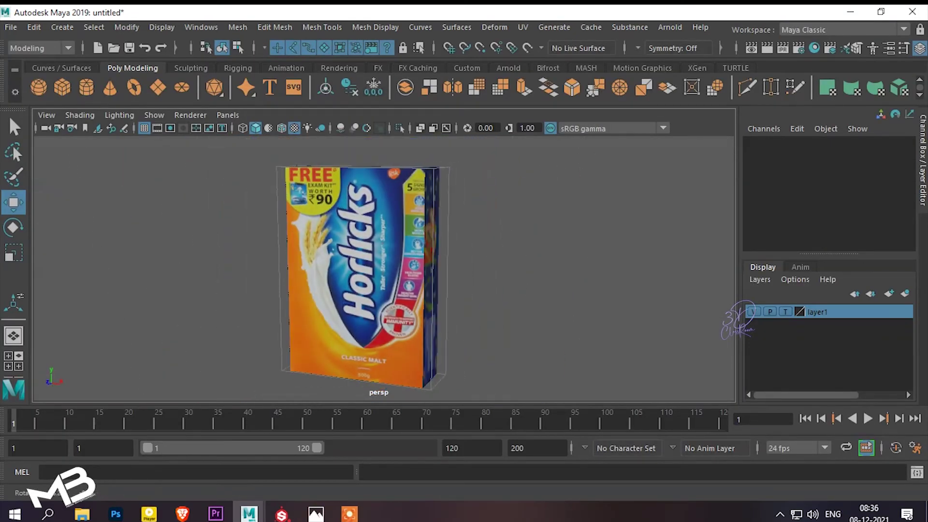
alt+drag(367, 266, 338, 265)
click(319, 270)
key(space)
key(ctrl+space)
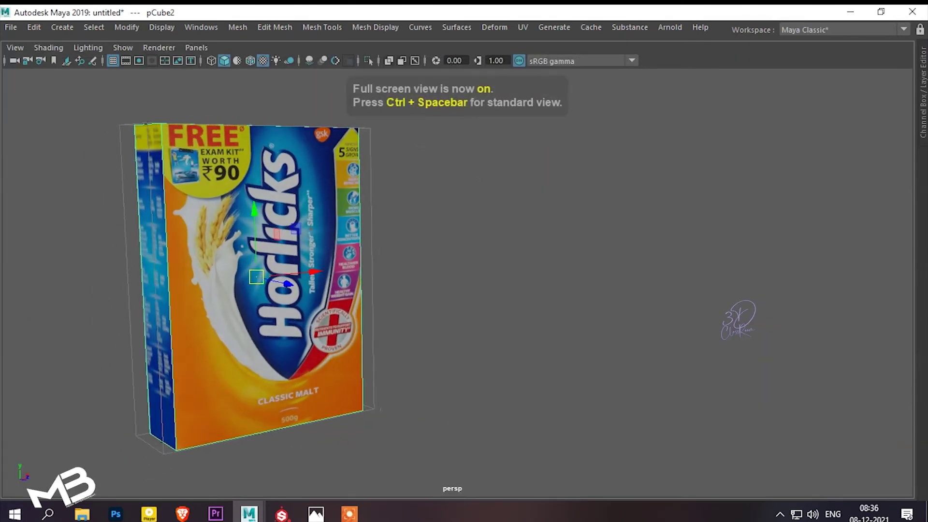
Step: Duplicate the box, move the copy to the right, and rotate it to show the back panel
key(ctrl+d)
mouse_move(317, 271)
mouse_down()
mouse_move(500, 254)
mouse_move(387, 281)
mouse_move(396, 276)
mouse_up()
key(e)
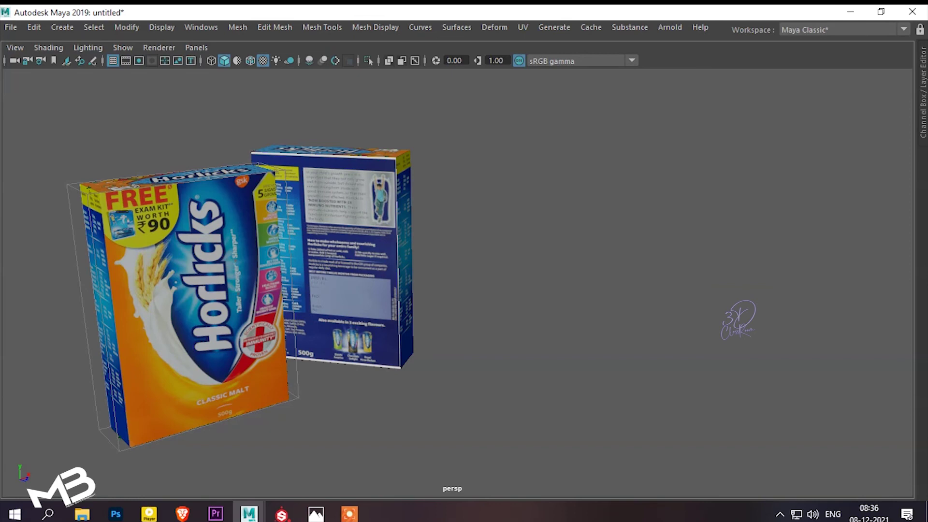
key(ctrl+space)
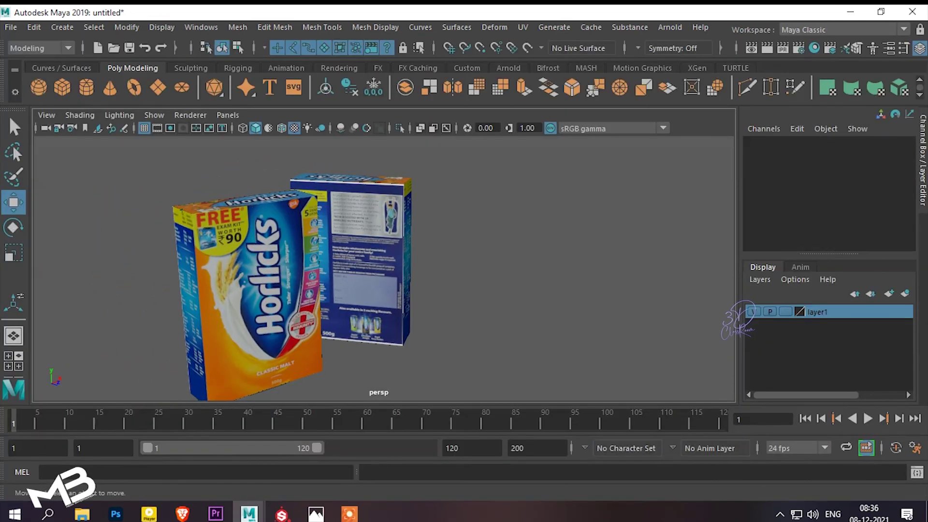
key(ctrl+space)
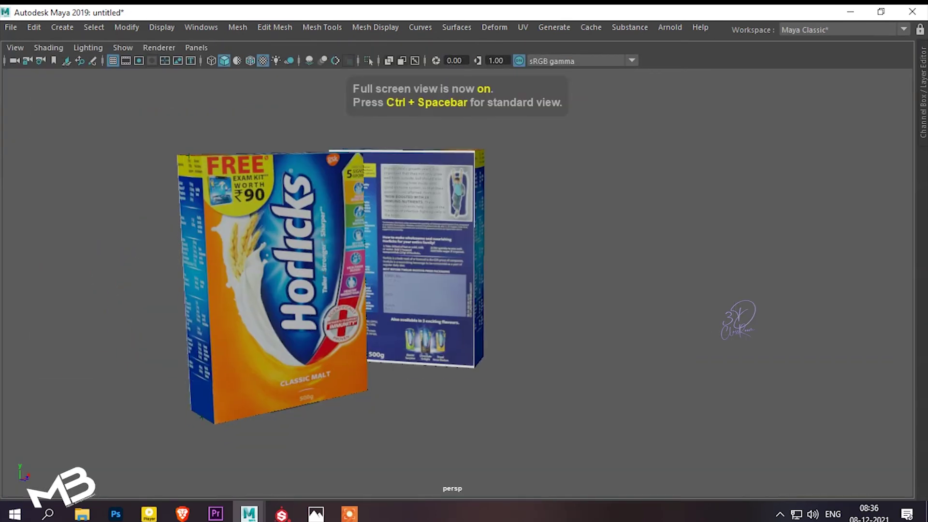